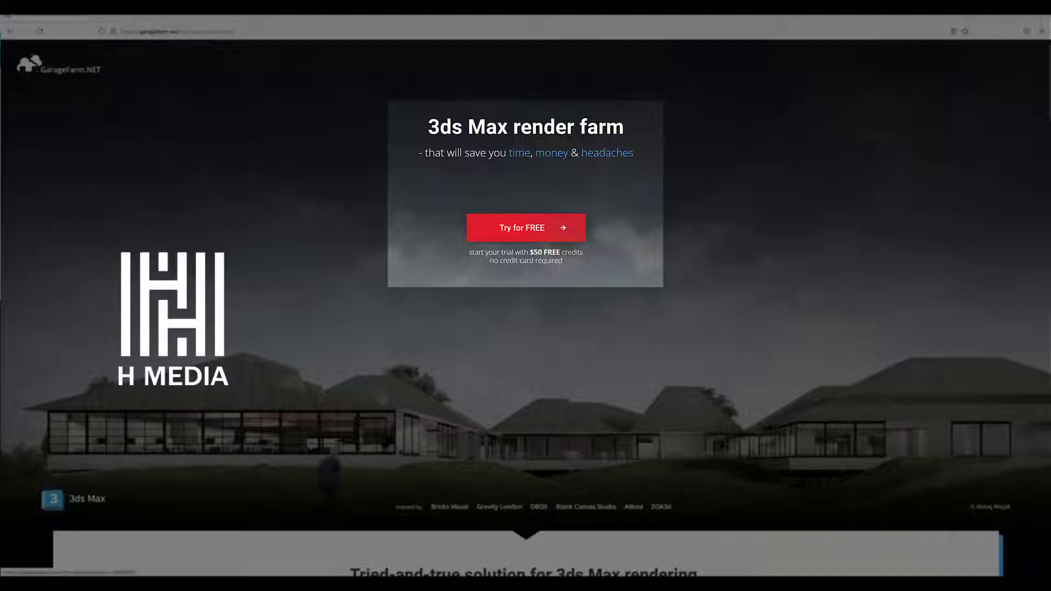
# Step: Open the free-trial sign-up form and choose 3ds Max as the 3D software and Youtube as the referral source
pyautogui.click(550, 229)
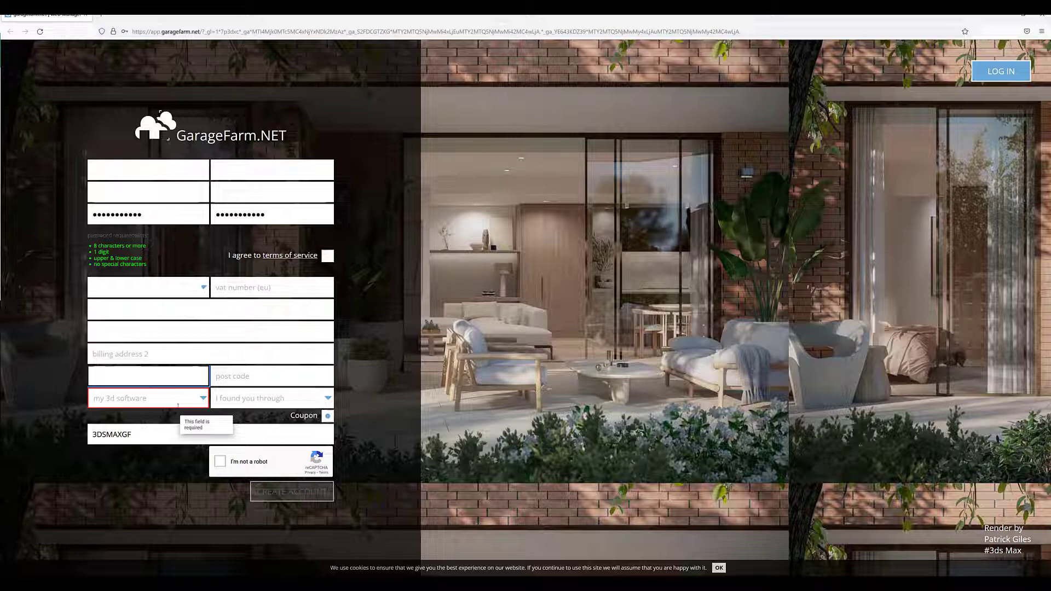
pyautogui.click(188, 403)
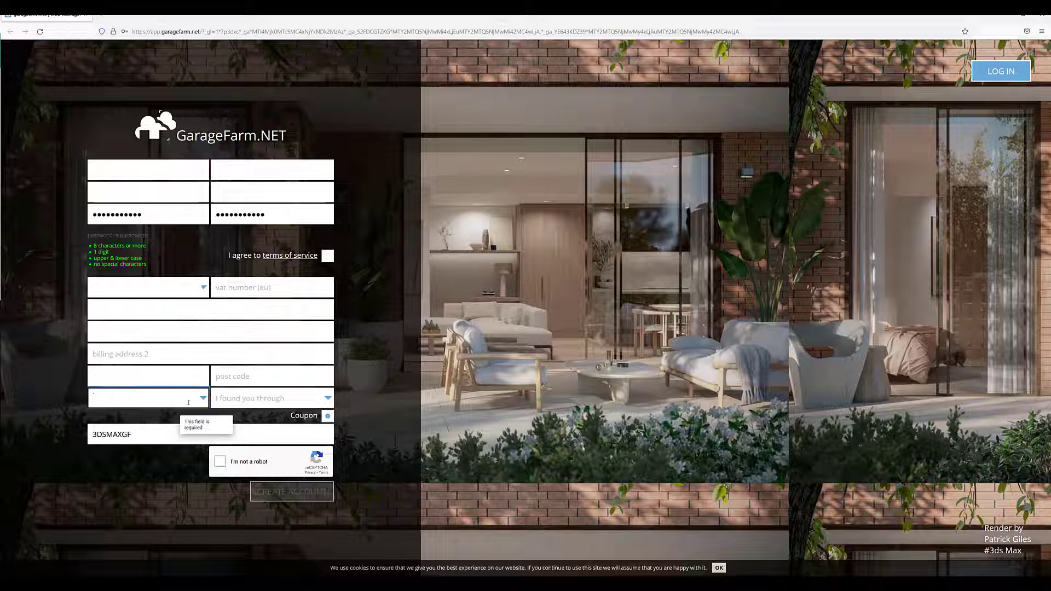
pyautogui.write('3ds Max')
pyautogui.press('Tab')
pyautogui.press('Tab')
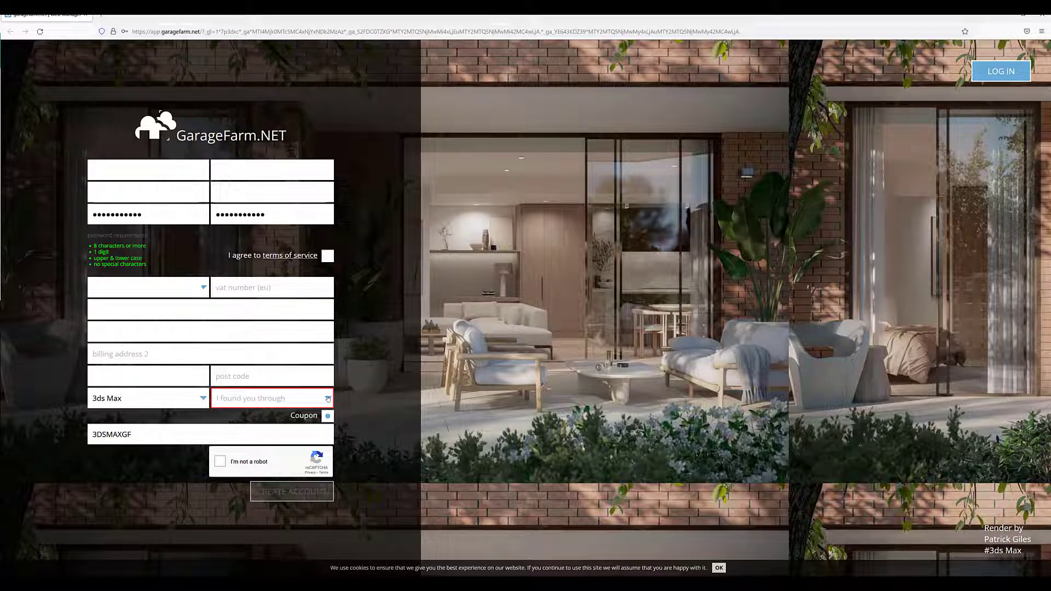
pyautogui.click(266, 399)
pyautogui.click(251, 477)
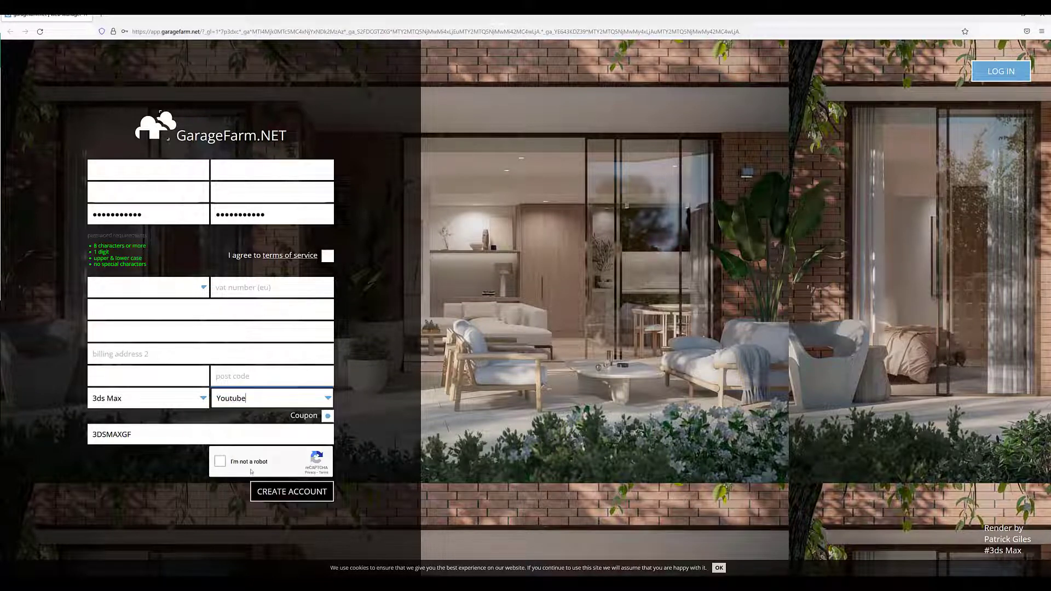
# Step: Complete the robot check, agree to the terms of service, and create the account
pyautogui.click(230, 460)
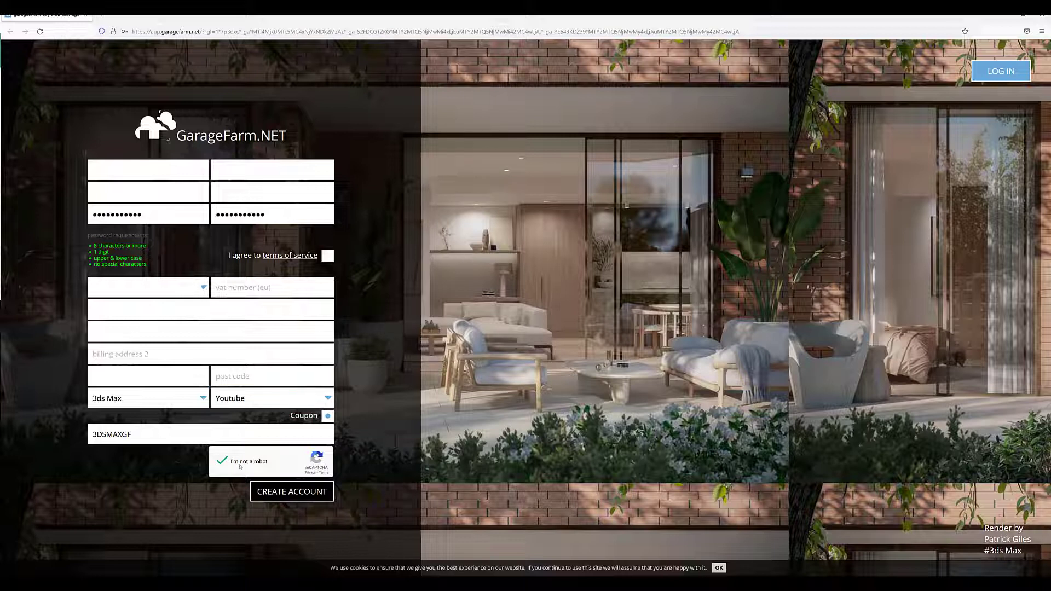
pyautogui.click(329, 258)
pyautogui.click(305, 492)
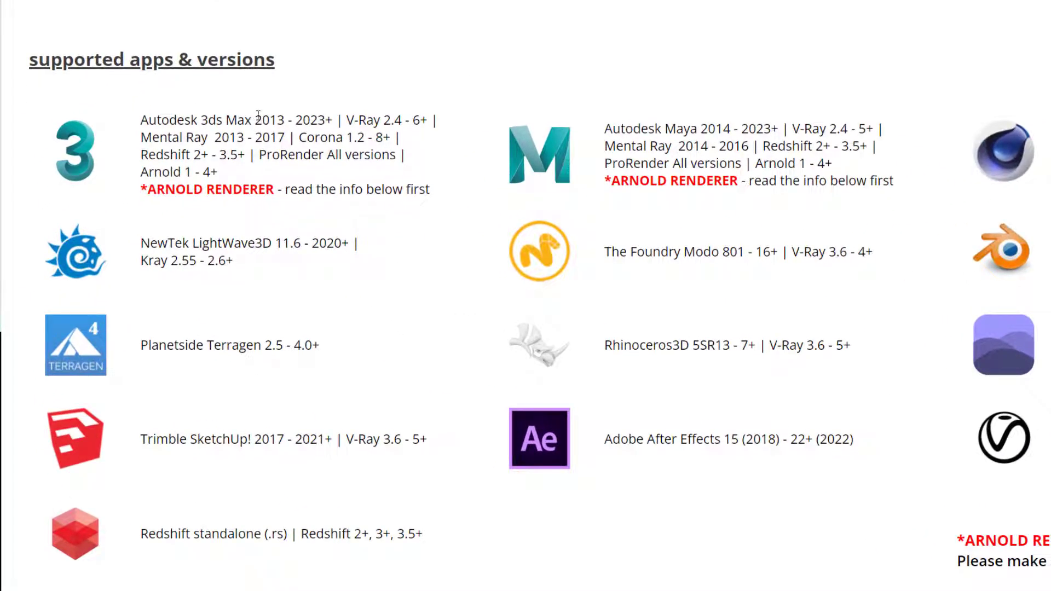
# Step: Highlight the supported Autodesk 3ds Max version range in the list of supported apps
pyautogui.doubleClick(263, 118)
pyautogui.moveTo(291, 115); pyautogui.dragTo(324, 115)
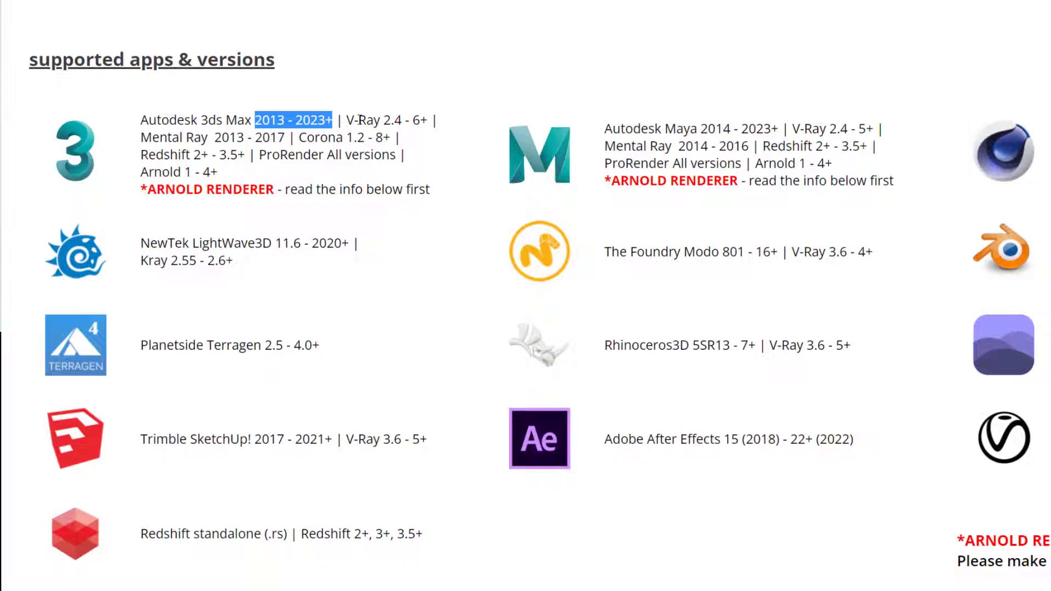
pyautogui.click(352, 120)
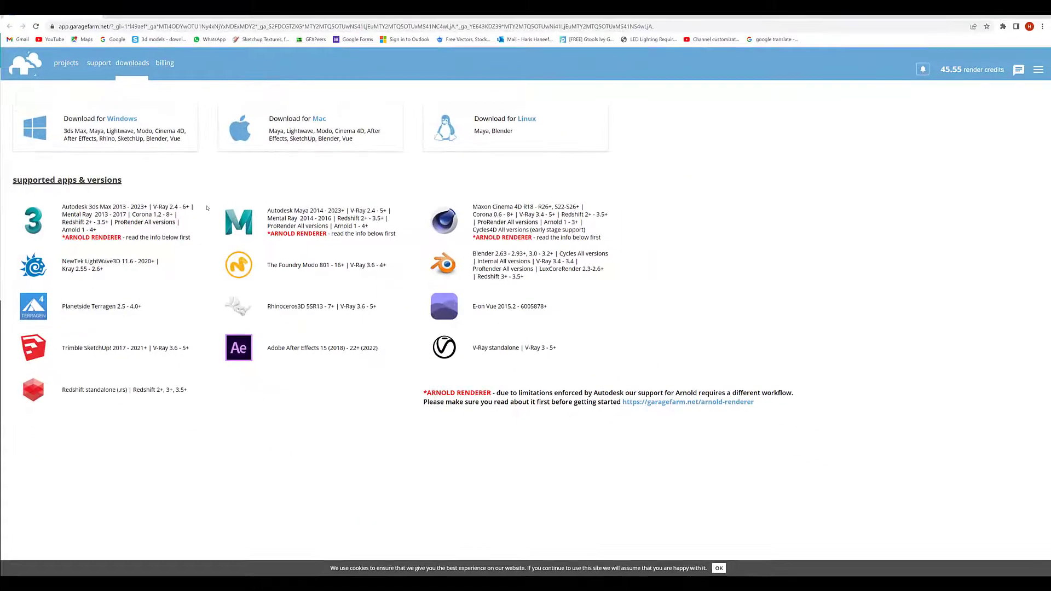
# Step: Download renderBeamer for Windows and install it, accepting the license and running it on completion
pyautogui.click(113, 130)
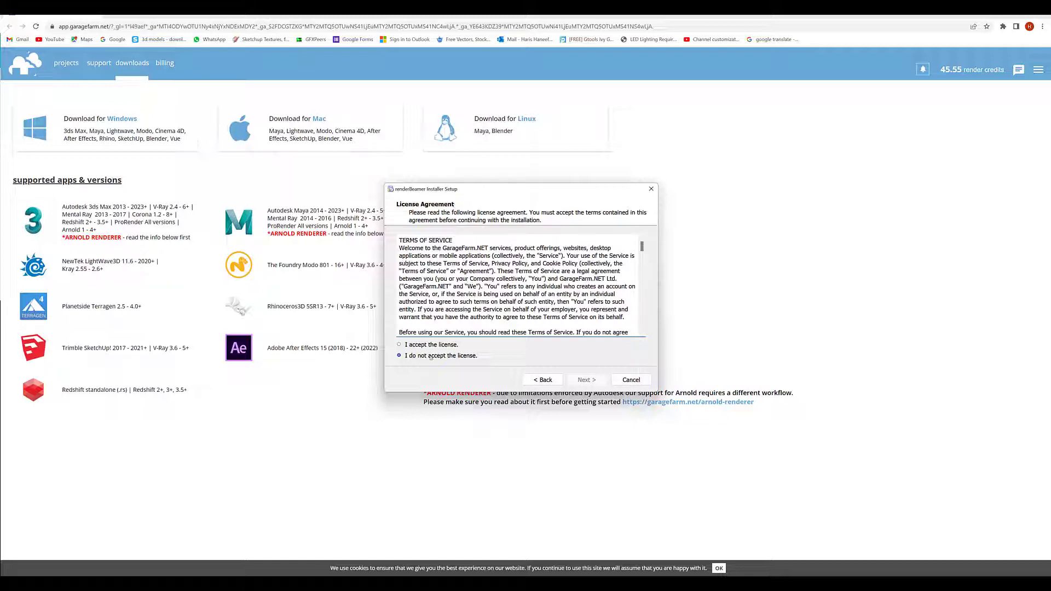
pyautogui.click(427, 346)
pyautogui.click(587, 380)
pyautogui.click(586, 379)
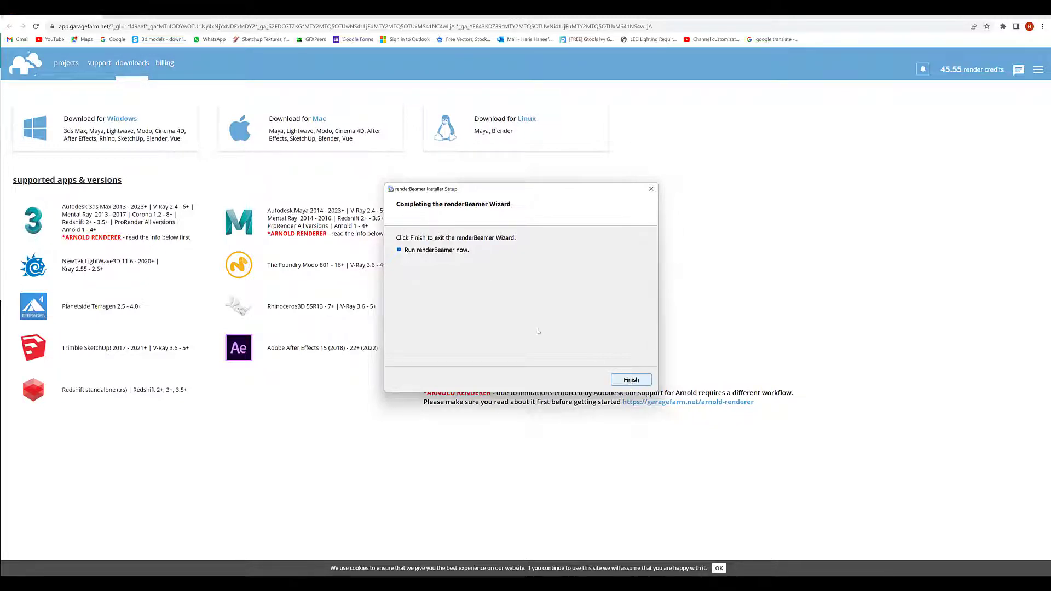
pyautogui.click(631, 379)
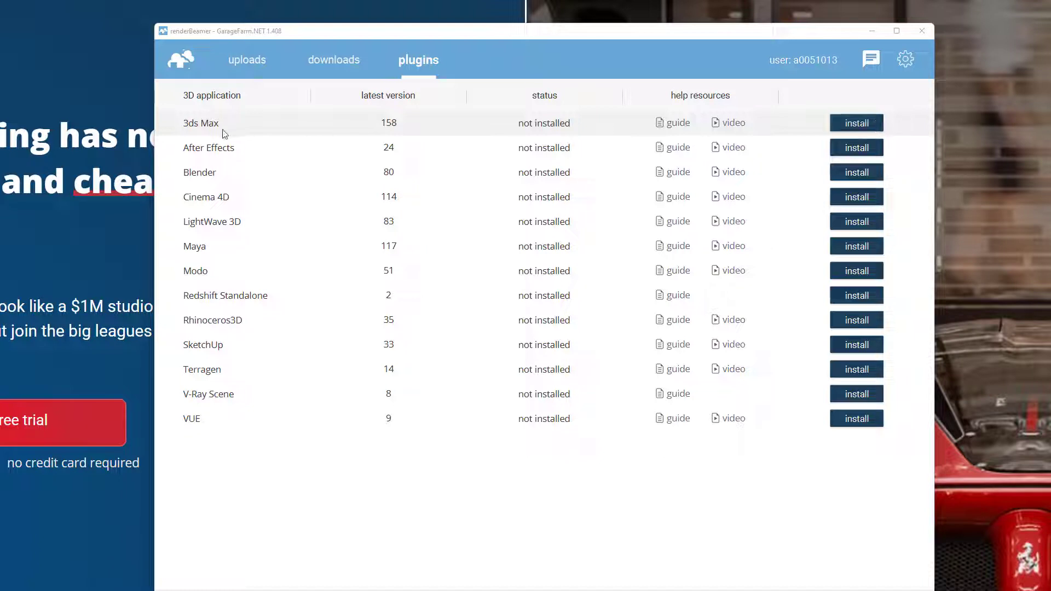
# Step: Install the 3ds Max plugin from renderBeamer, and open its menu in 3ds Max and the renderBeamer application's settings
pyautogui.click(853, 125)
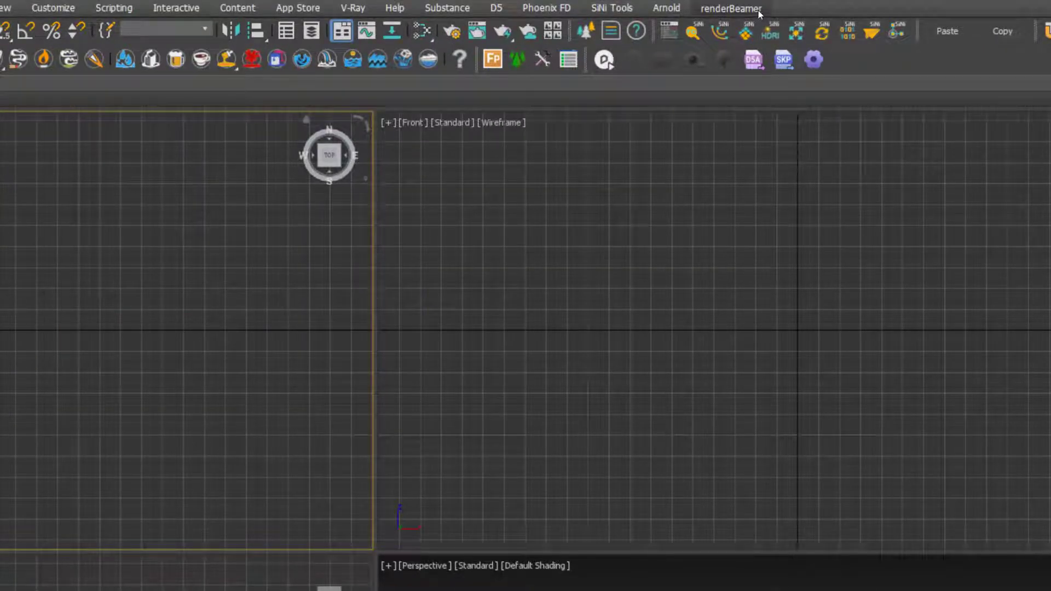
pyautogui.click(759, 10)
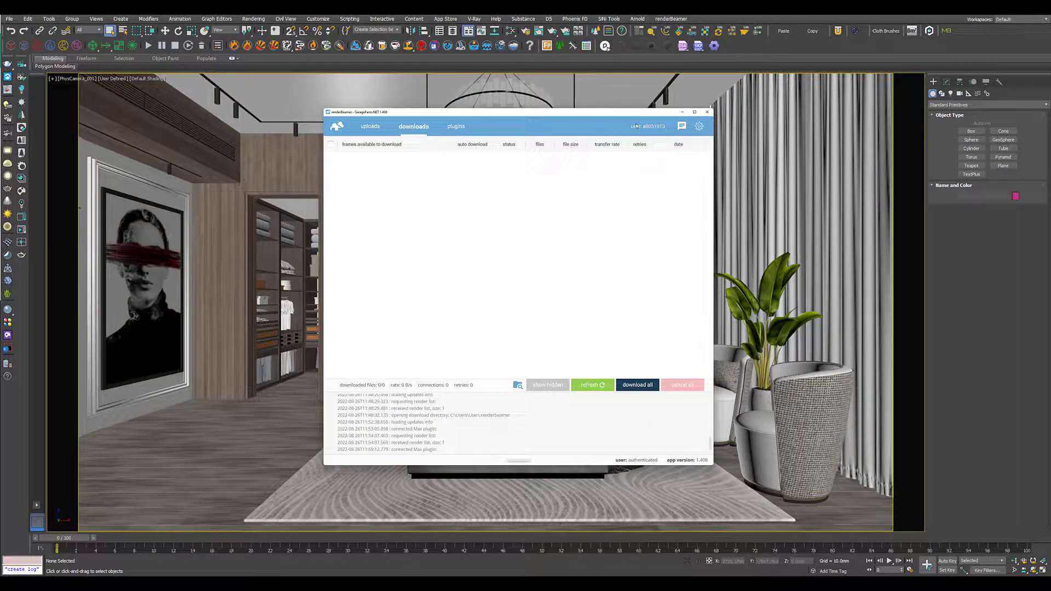
pyautogui.click(699, 127)
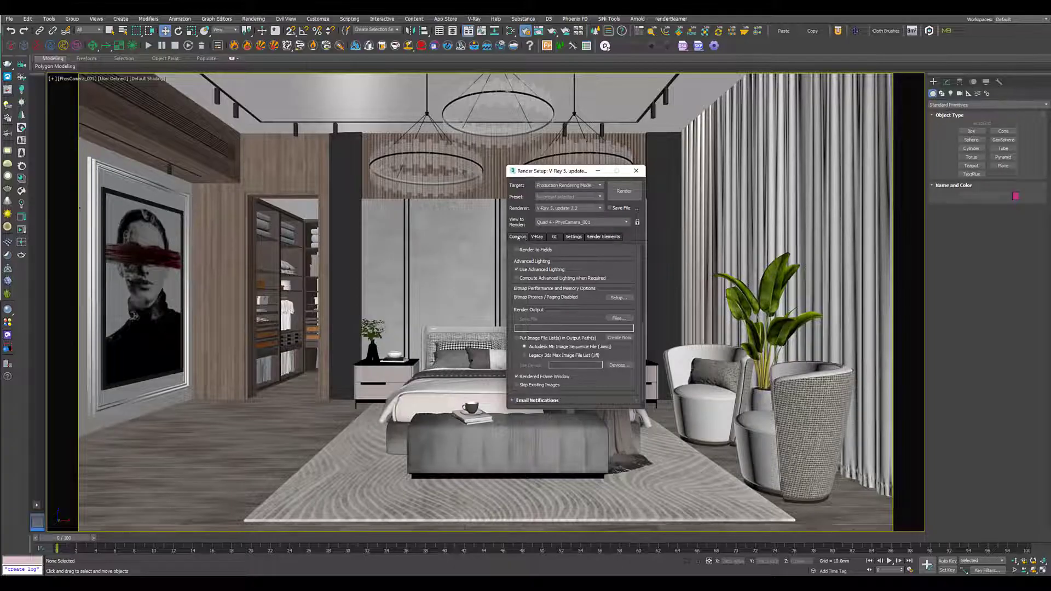
# Step: Browse for the render output location and create and enter a new folder named PNG inside LESSON 73
pyautogui.scroll(3, 613, 322)
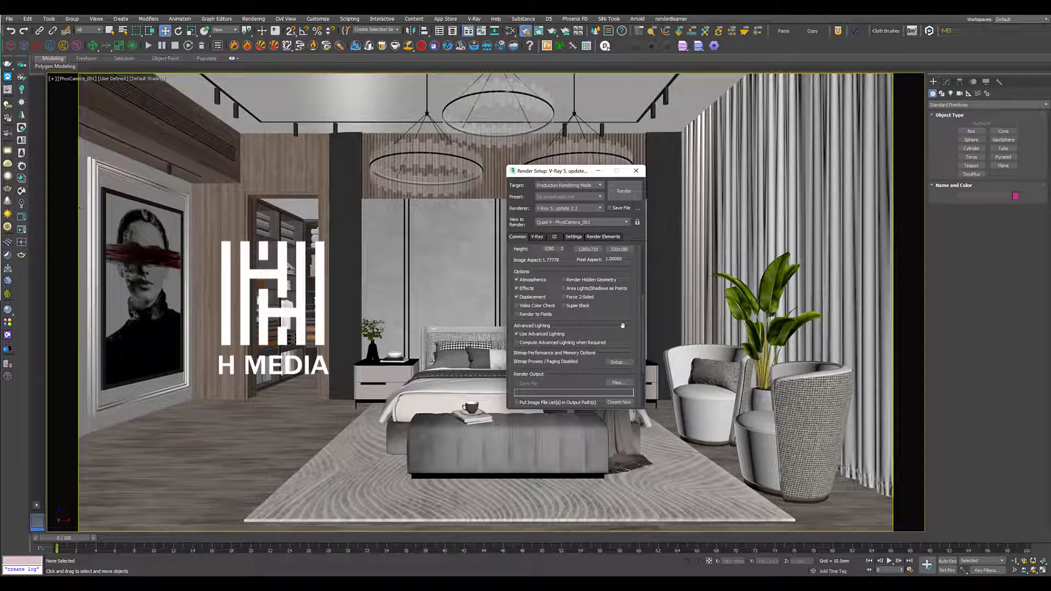
pyautogui.scroll(-3, 577, 376)
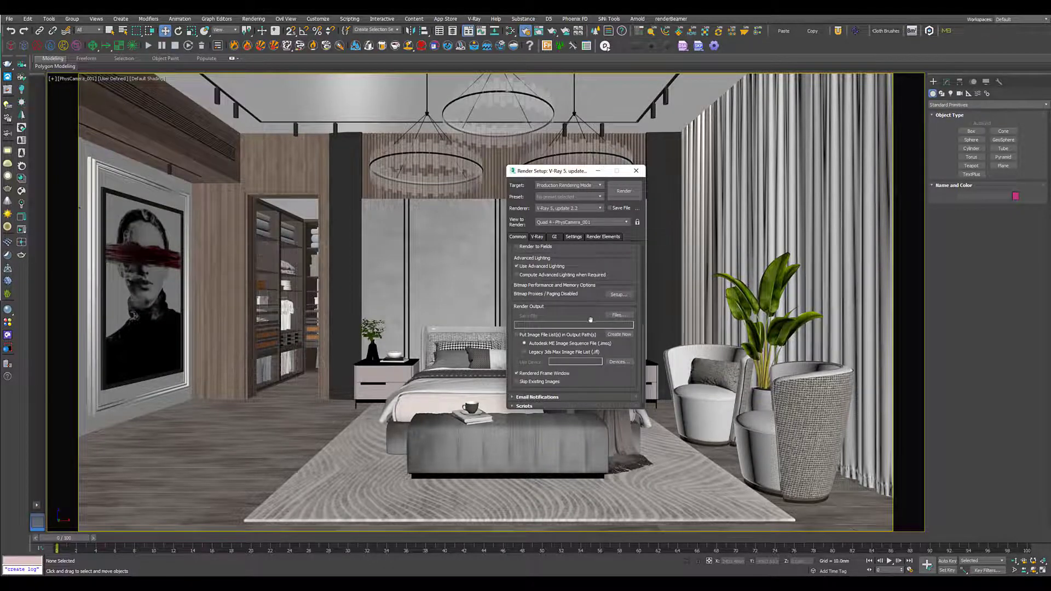
pyautogui.click(617, 316)
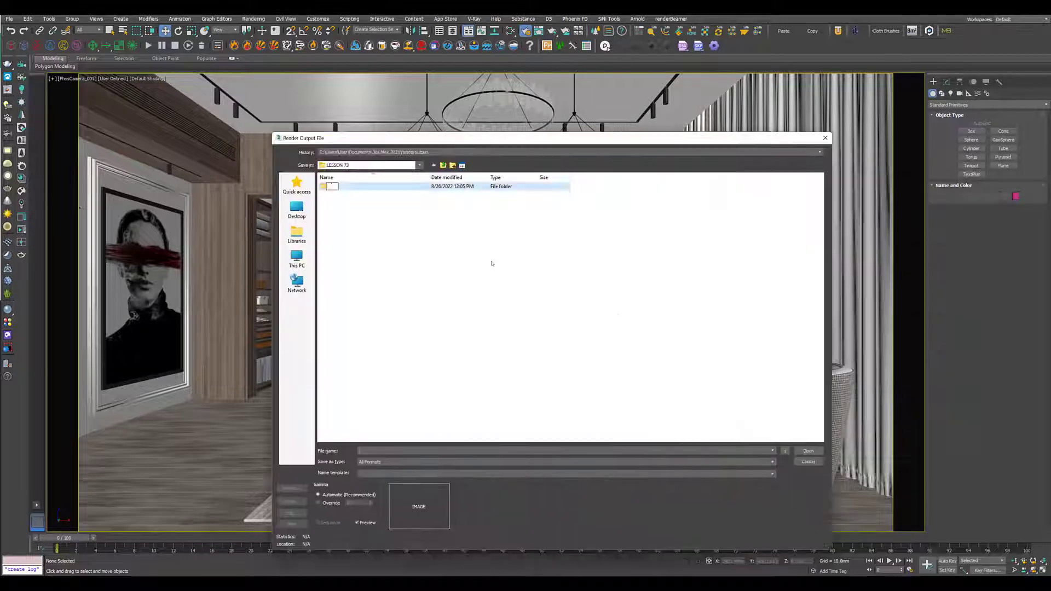
pyautogui.write('PNG')
pyautogui.press('Return')
pyautogui.press('Return')
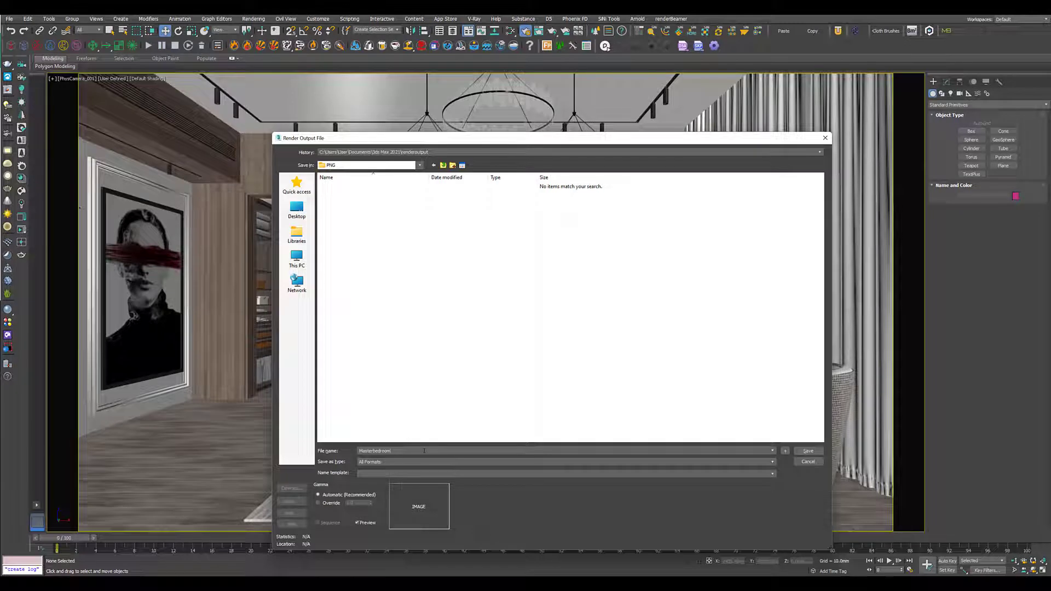
# Step: Save the render output file Masterbedroom as a PNG image with RGB 48 bit colors and alpha channel, and close Render Setup
pyautogui.click(383, 461)
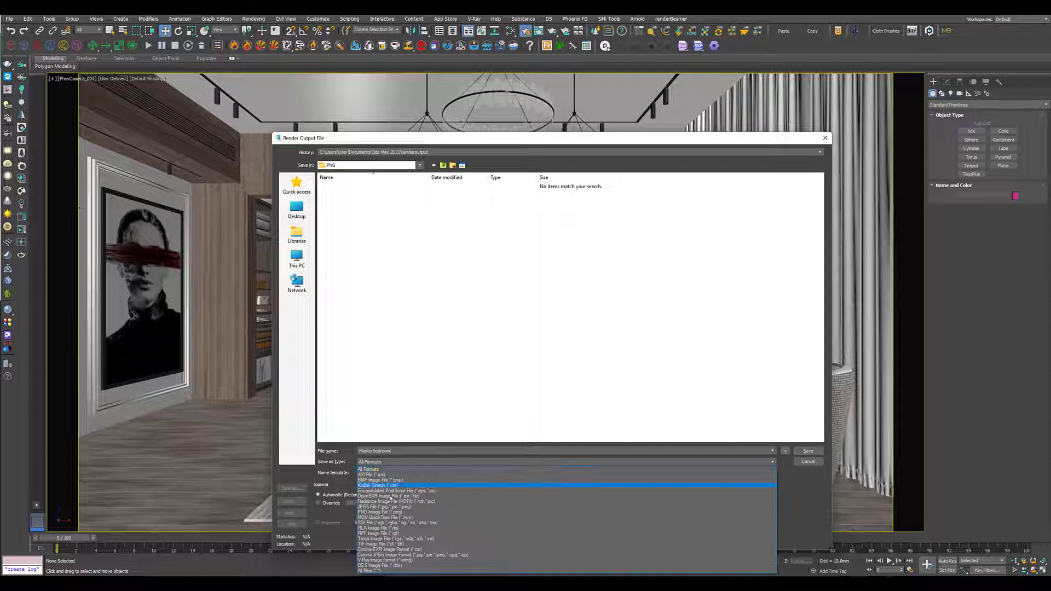
pyautogui.click(382, 513)
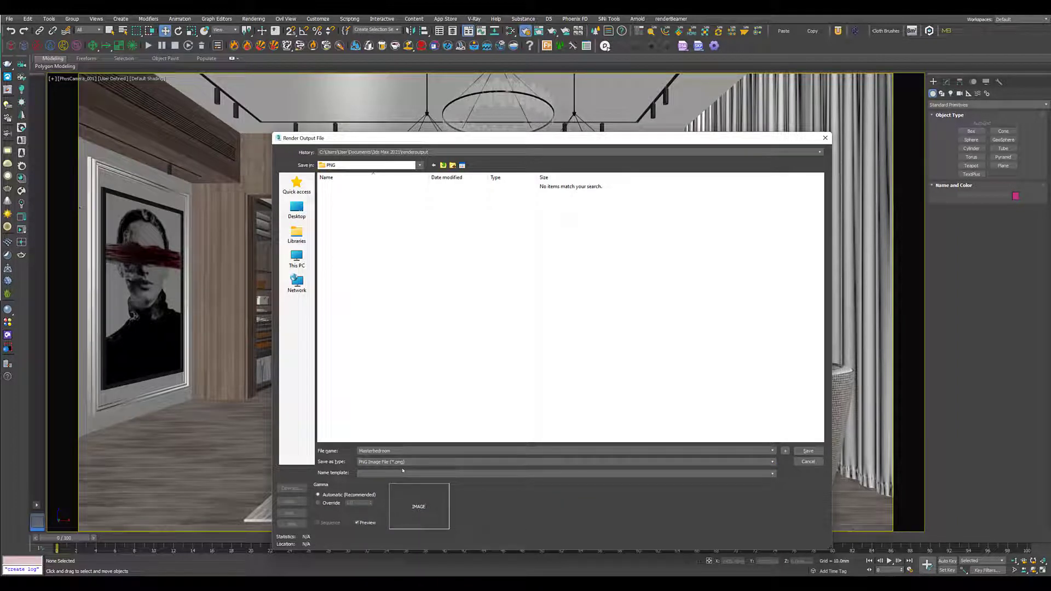
pyautogui.click(808, 452)
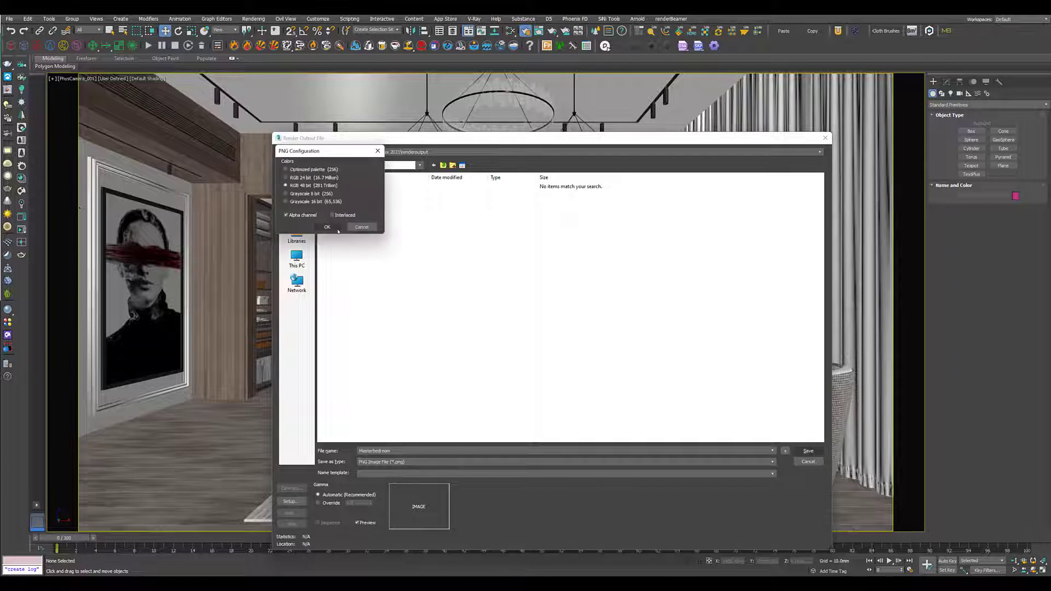
pyautogui.click(336, 227)
pyautogui.click(329, 228)
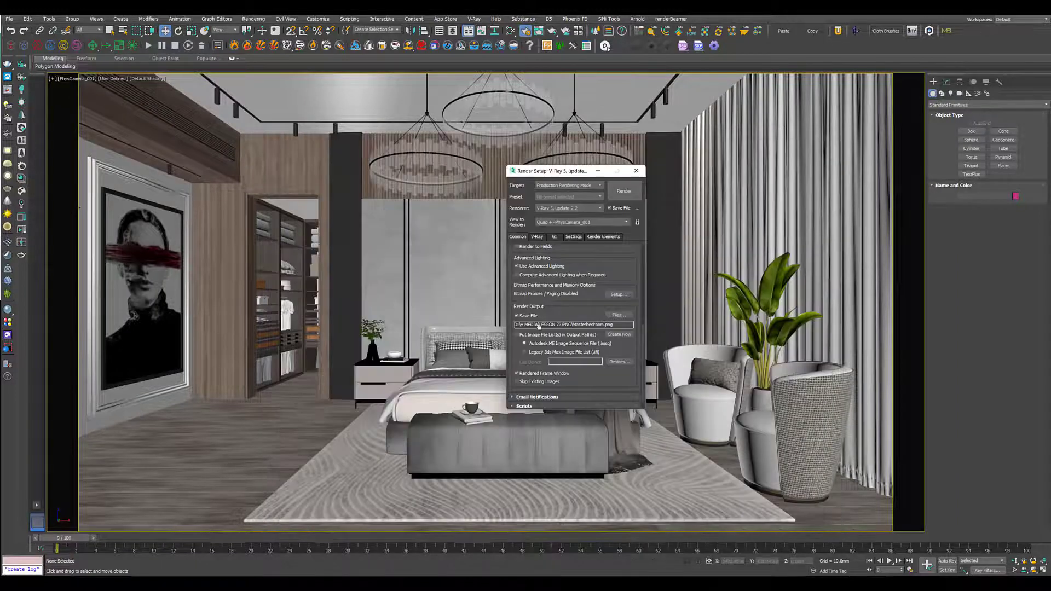
pyautogui.click(636, 171)
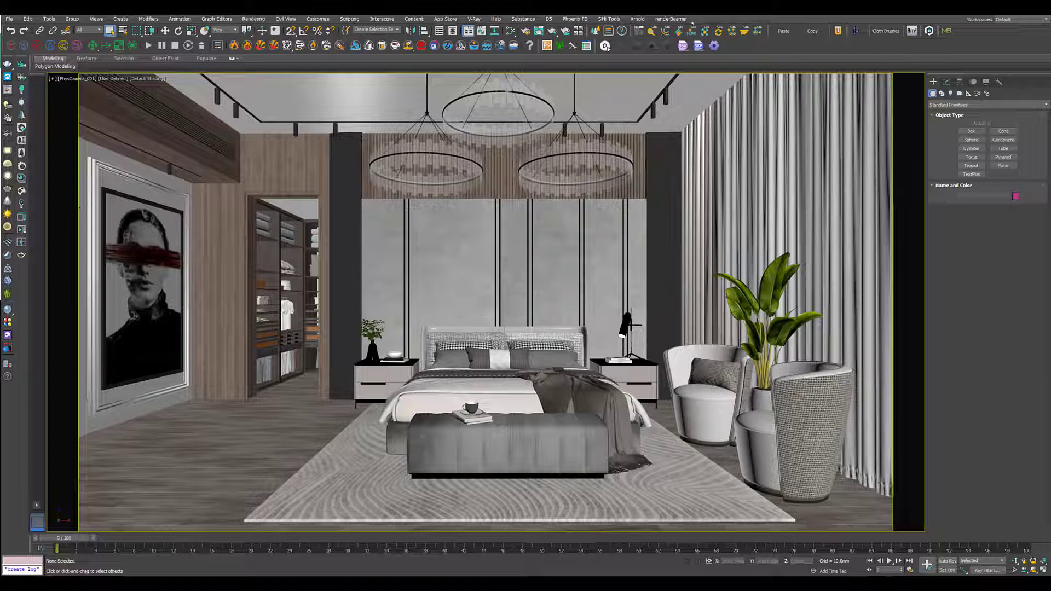
# Step: Launch Beam it up from the renderBeamer plugin and accept the first-time render tip
pyautogui.click(678, 19)
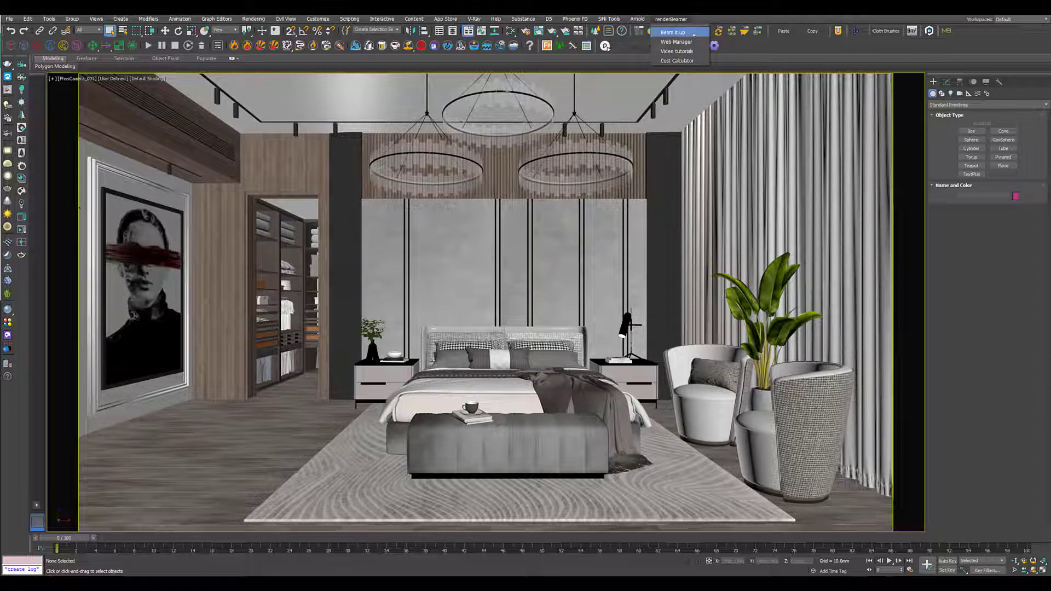
pyautogui.click(694, 34)
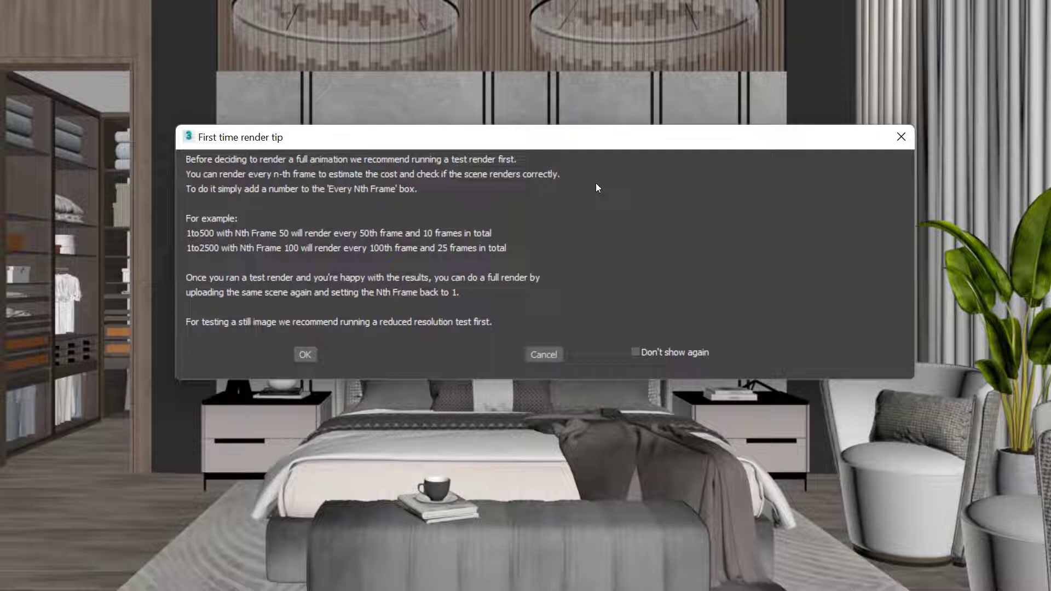
pyautogui.click(304, 356)
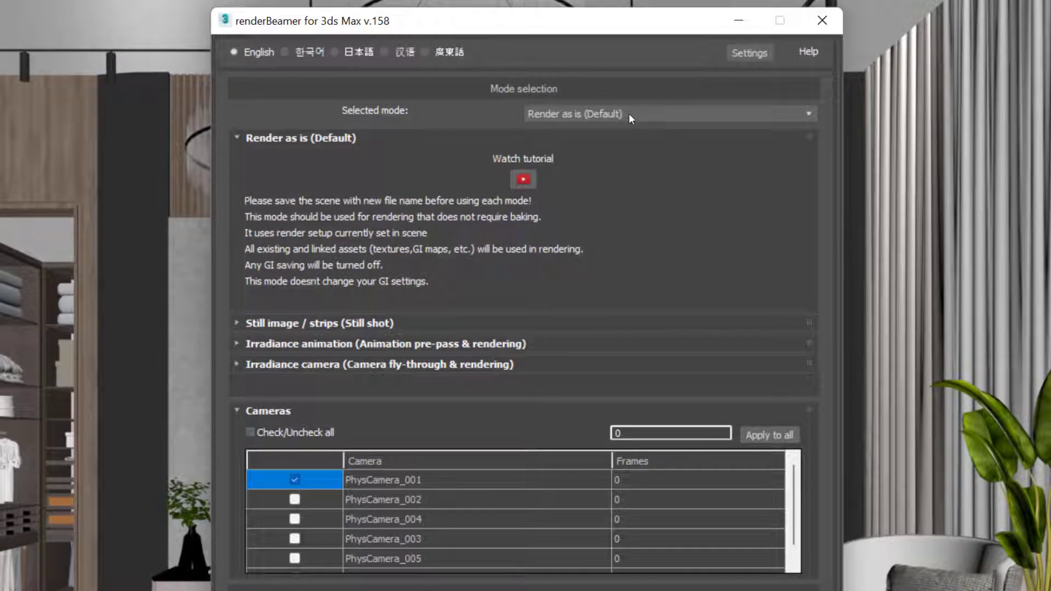
# Step: Set the renderBeamer mode to Still image / strips (Still shot) and use PhysCamera_001 as the render camera
pyautogui.click(629, 113)
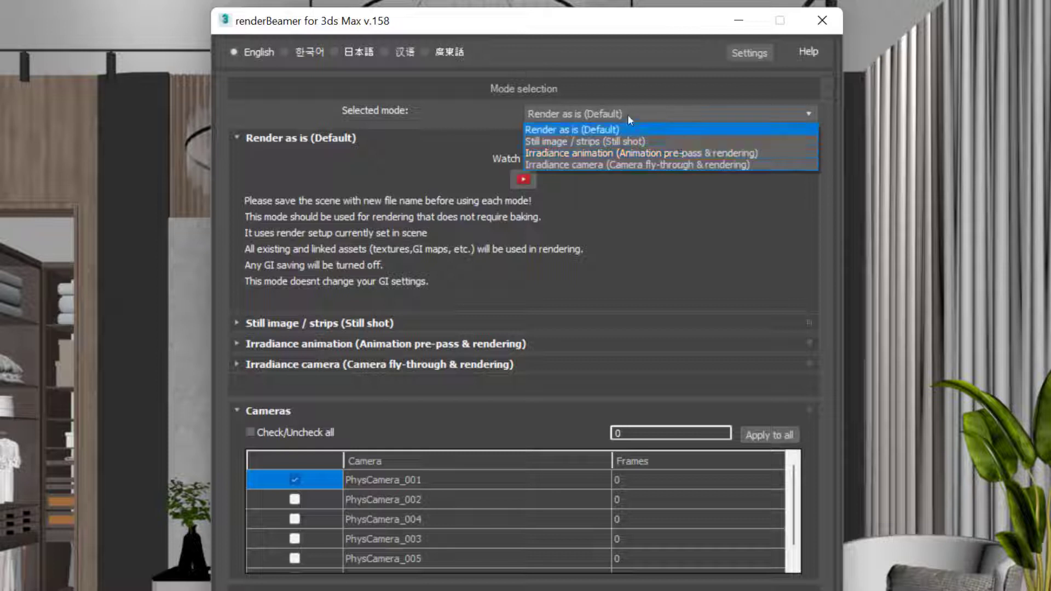
pyautogui.click(608, 142)
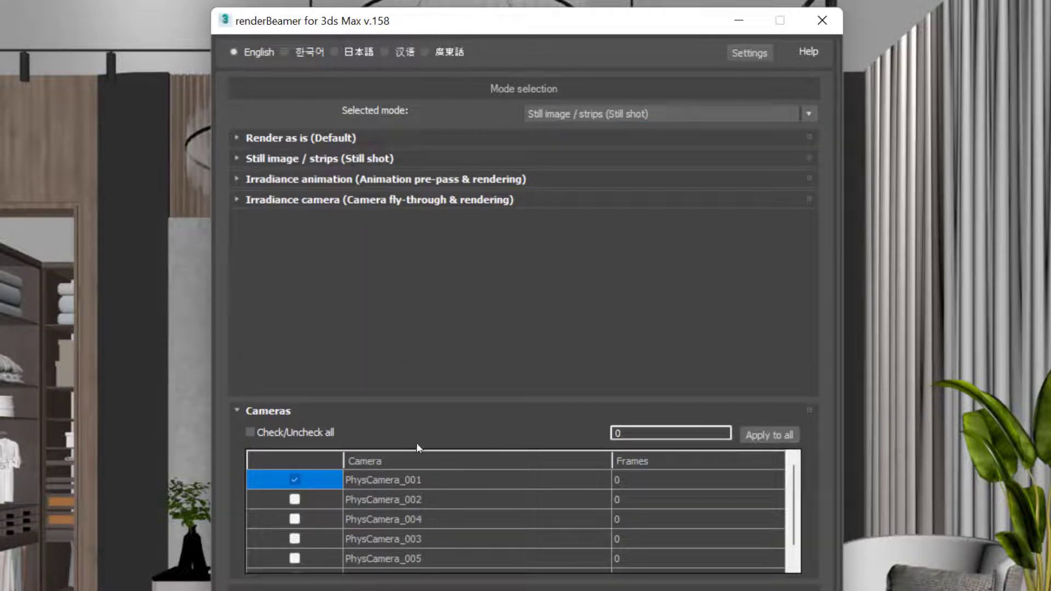
pyautogui.scroll(-1, 448, 482)
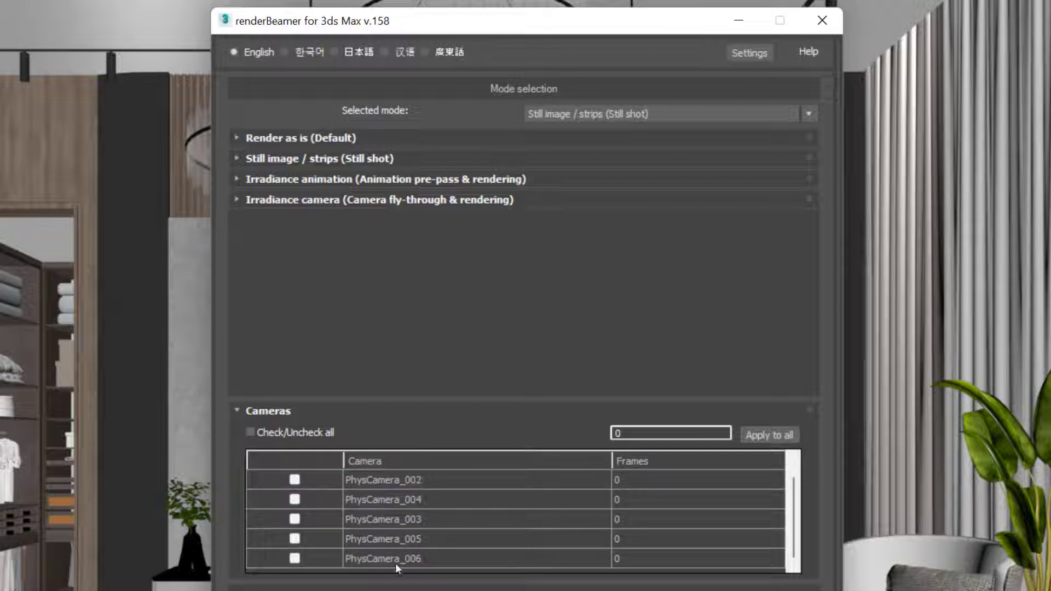
pyautogui.scroll(1, 395, 543)
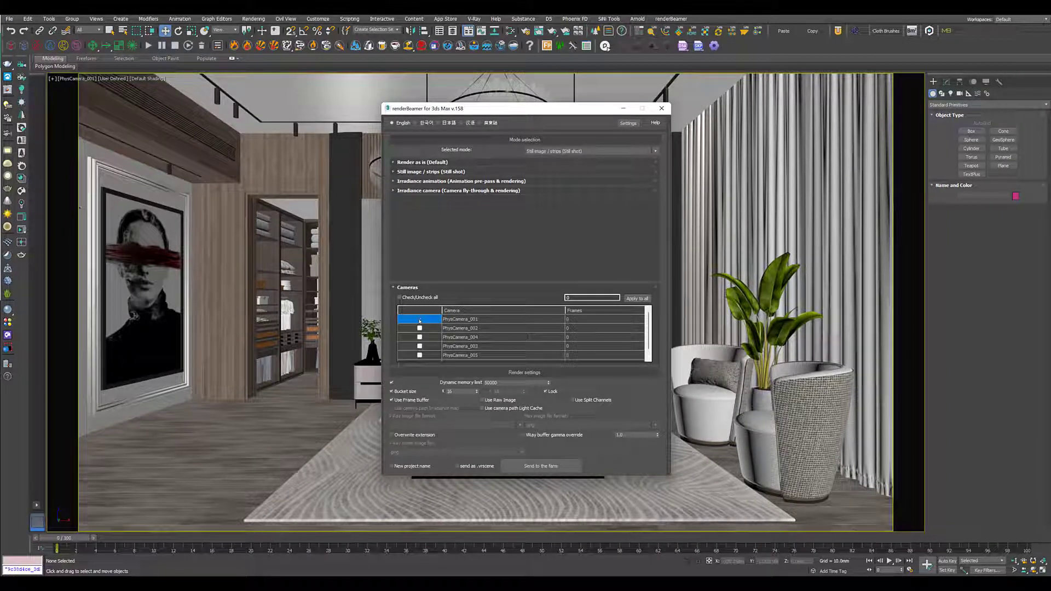
pyautogui.click(438, 323)
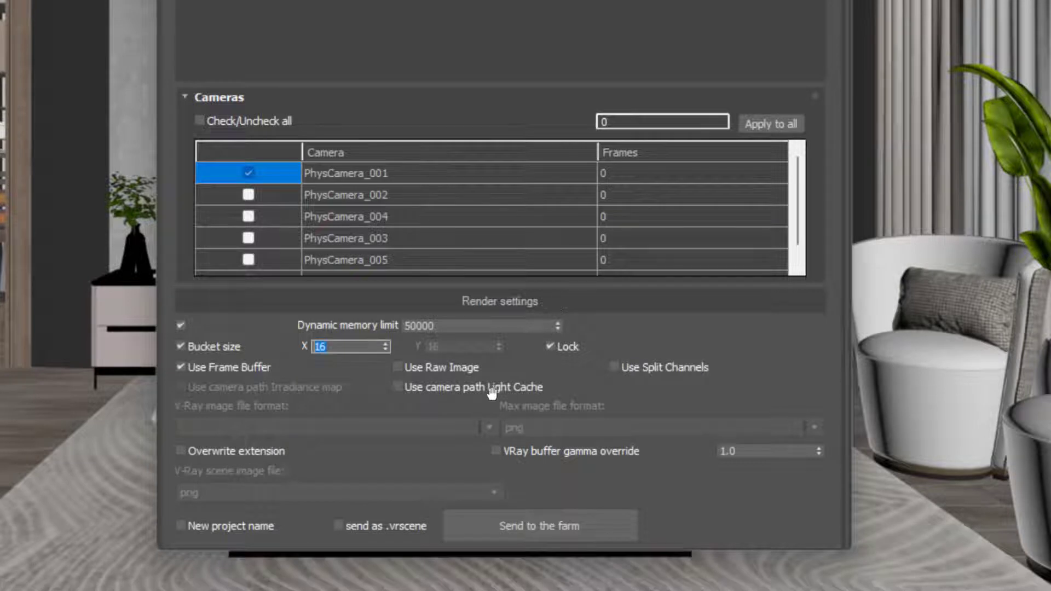
# Step: Enable split channels with png as the V-Ray image file format, and turn on New project name
pyautogui.click(615, 367)
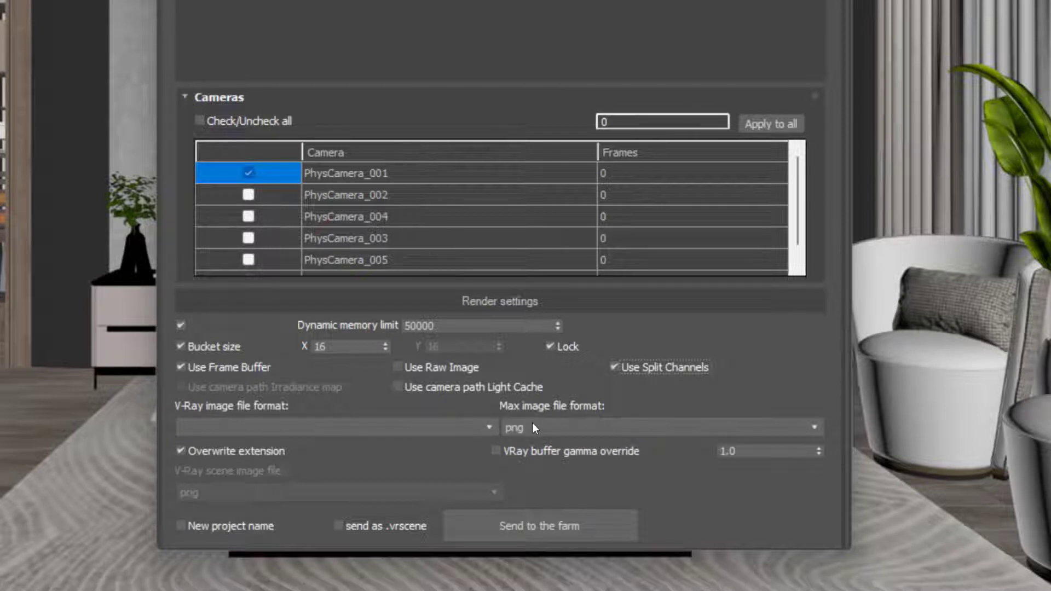
pyautogui.click(244, 426)
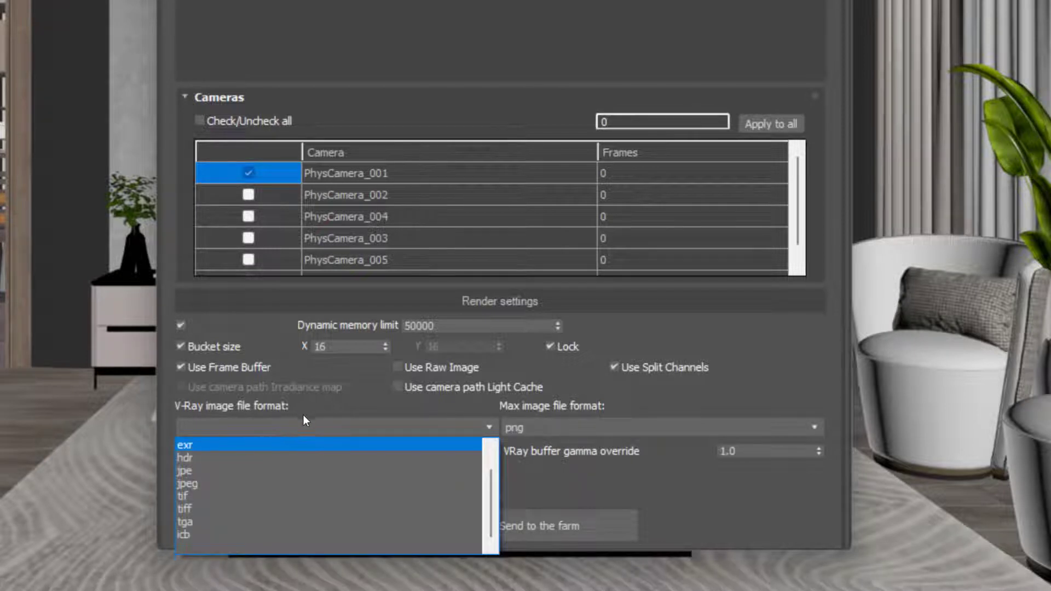
pyautogui.scroll(-3, 215, 449)
pyautogui.click(215, 449)
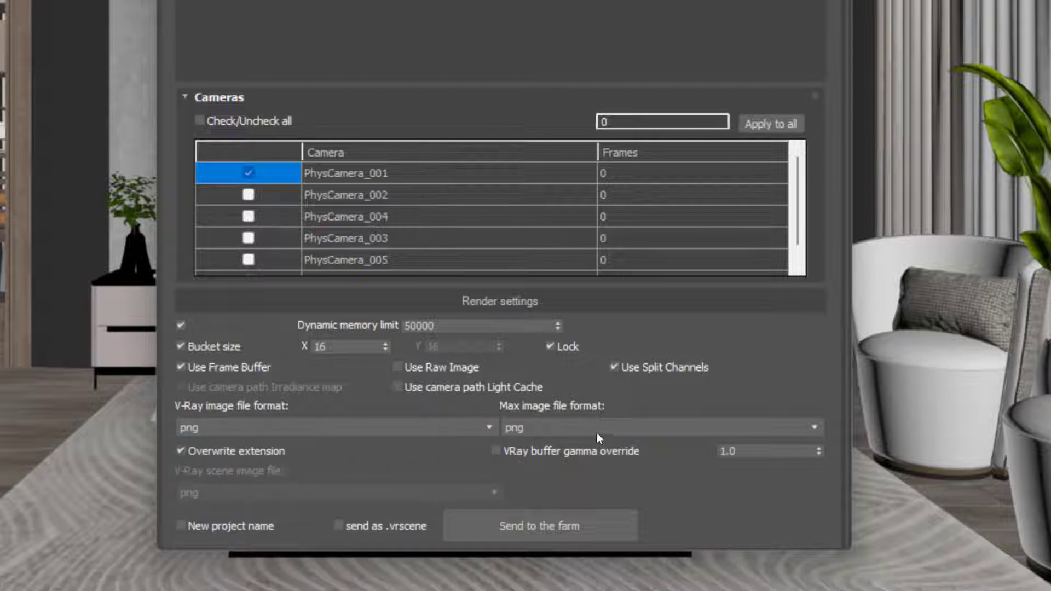
pyautogui.click(266, 527)
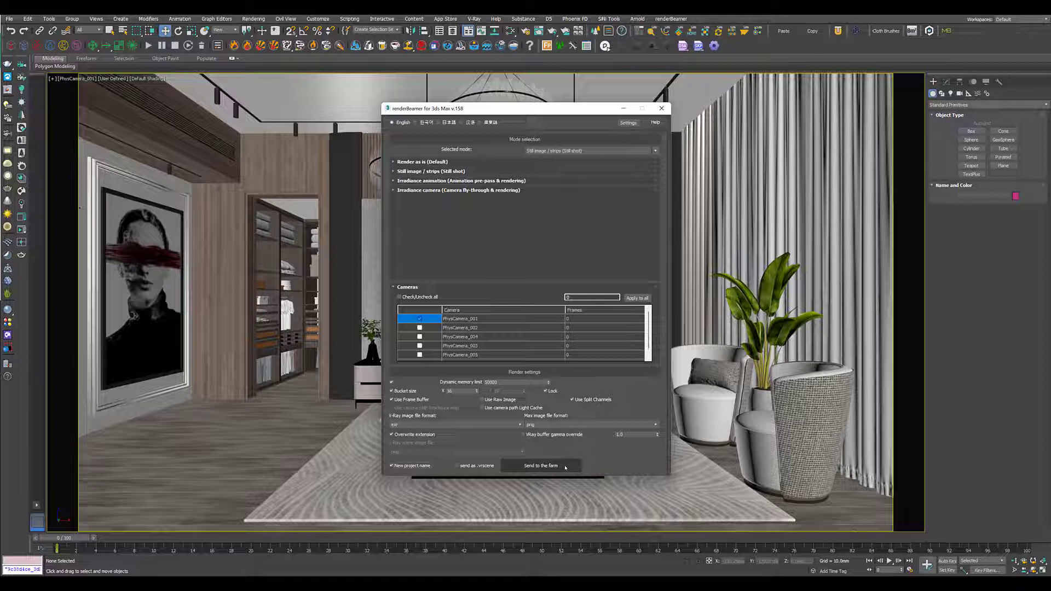
# Step: Send the scene to the farm under the project name Master_bedroom
pyautogui.click(566, 468)
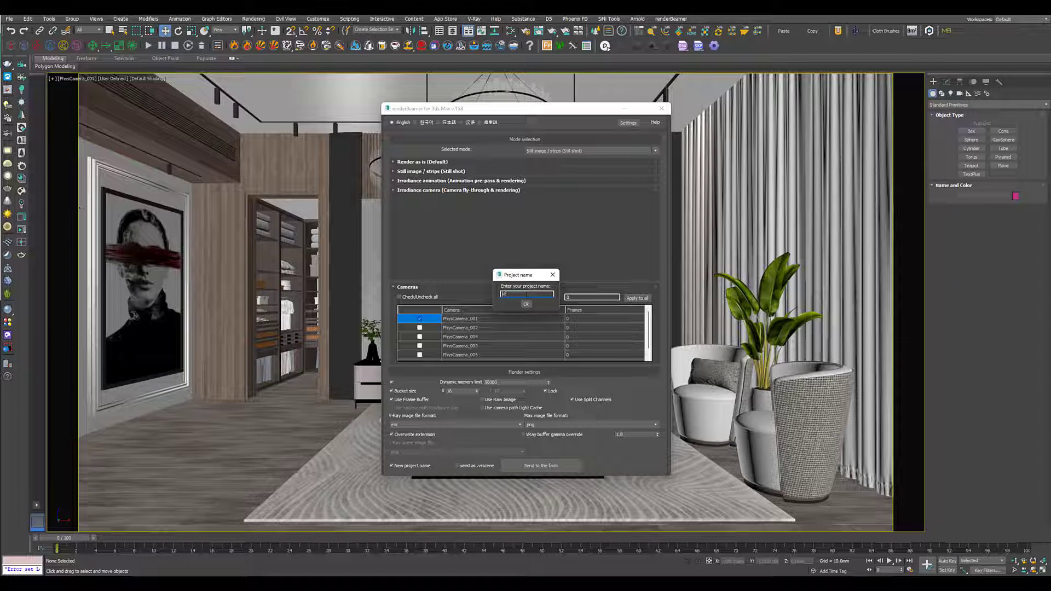
pyautogui.write('ter_bedroom')
pyautogui.click(526, 305)
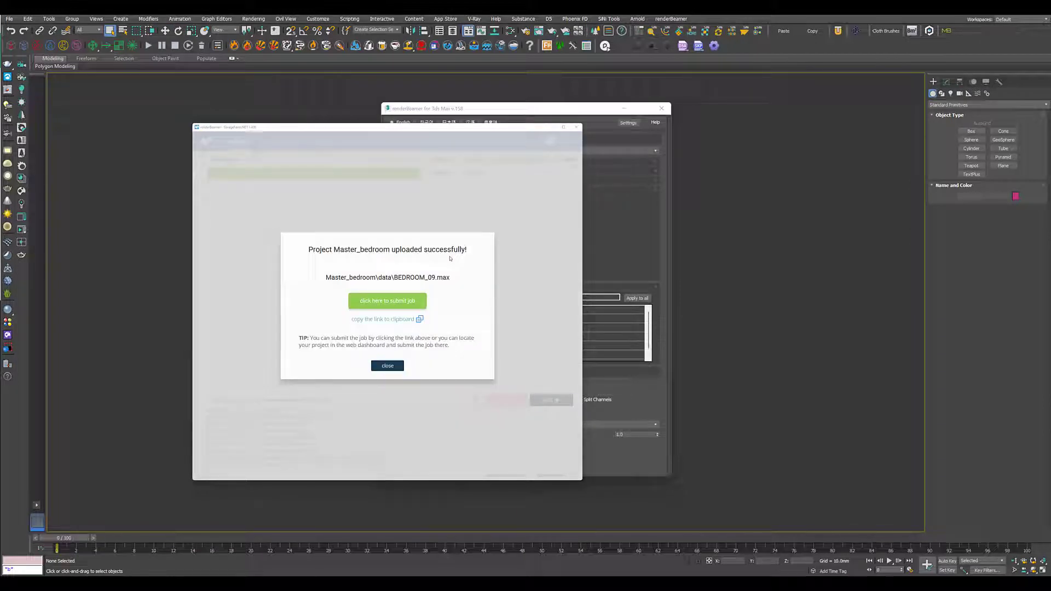
# Step: Open the job form for the uploaded Master_bedroom project in the GarageFarm web dashboard and submit BEDROOM_09.max for rendering
pyautogui.click(403, 304)
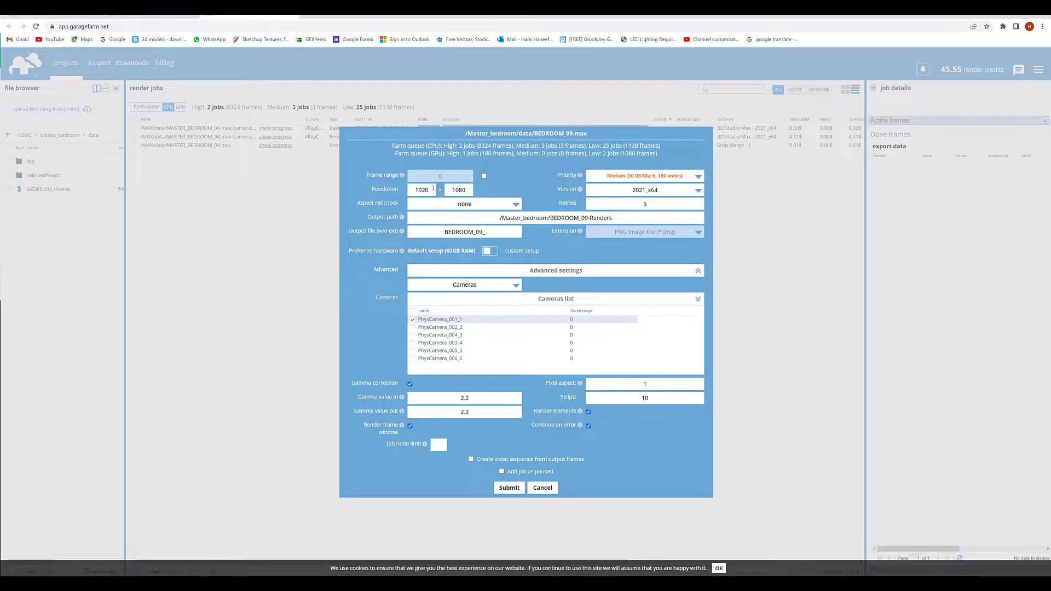
pyautogui.click(414, 234)
pyautogui.click(512, 488)
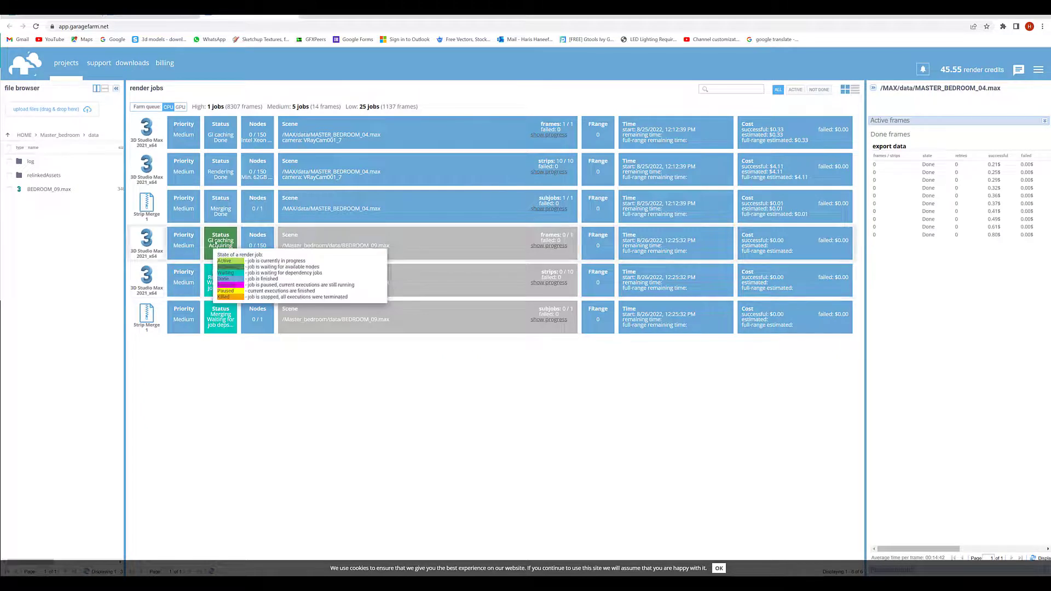
# Step: Check the render job list for the BEDROOM_09.max jobs and filter it to active jobs only
pyautogui.click(307, 211)
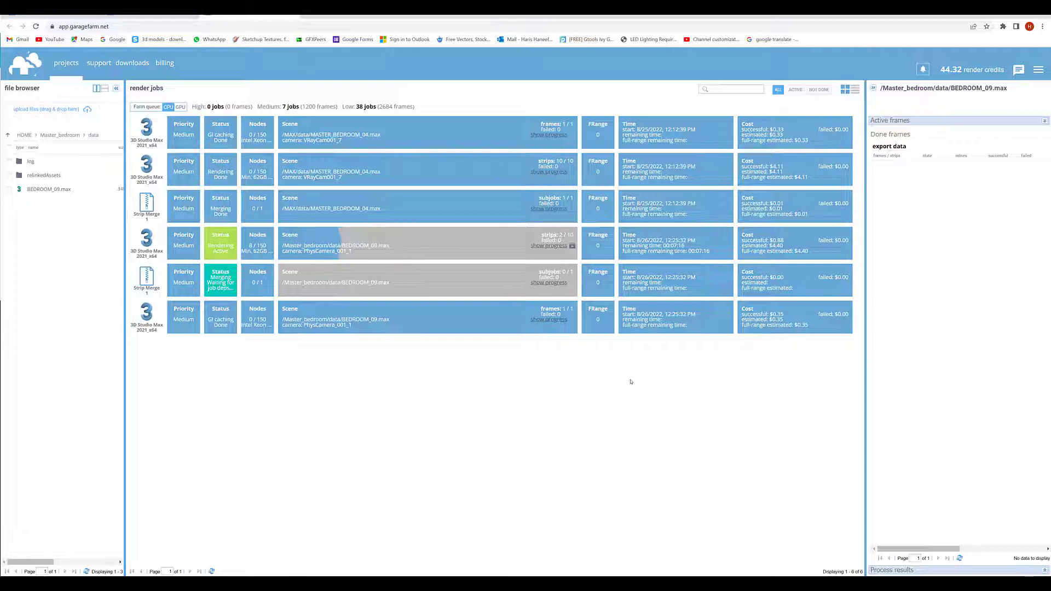
pyautogui.click(798, 90)
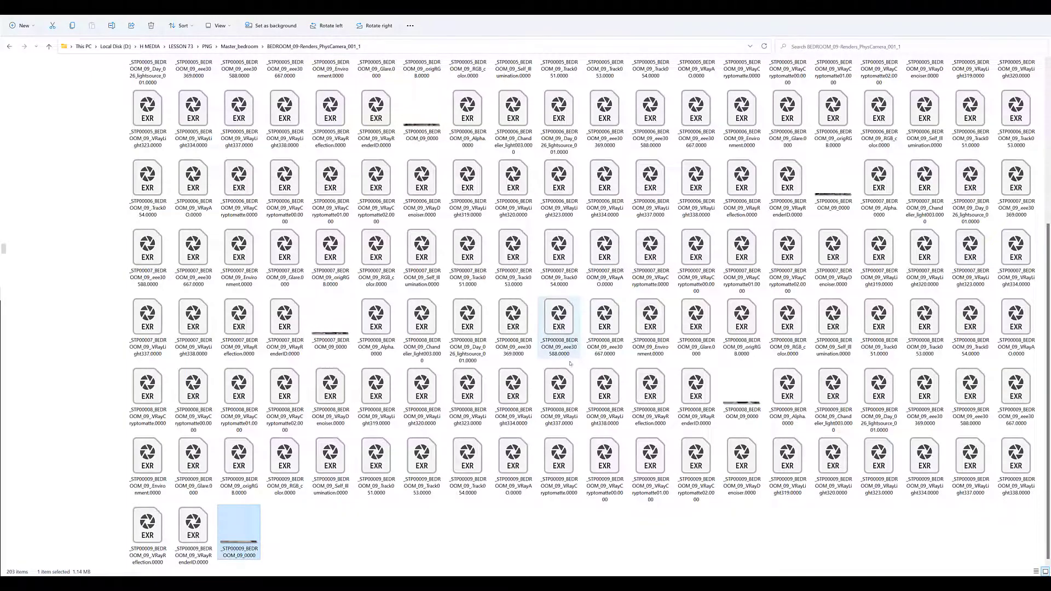
# Step: Browse the downloaded files in BEDROOM_09-Renders_PhysCamera_001_1 and view the finished PNG strips one by one, starting from _STP00009_BEDROOM_09_0000
pyautogui.scroll(4, 561, 374)
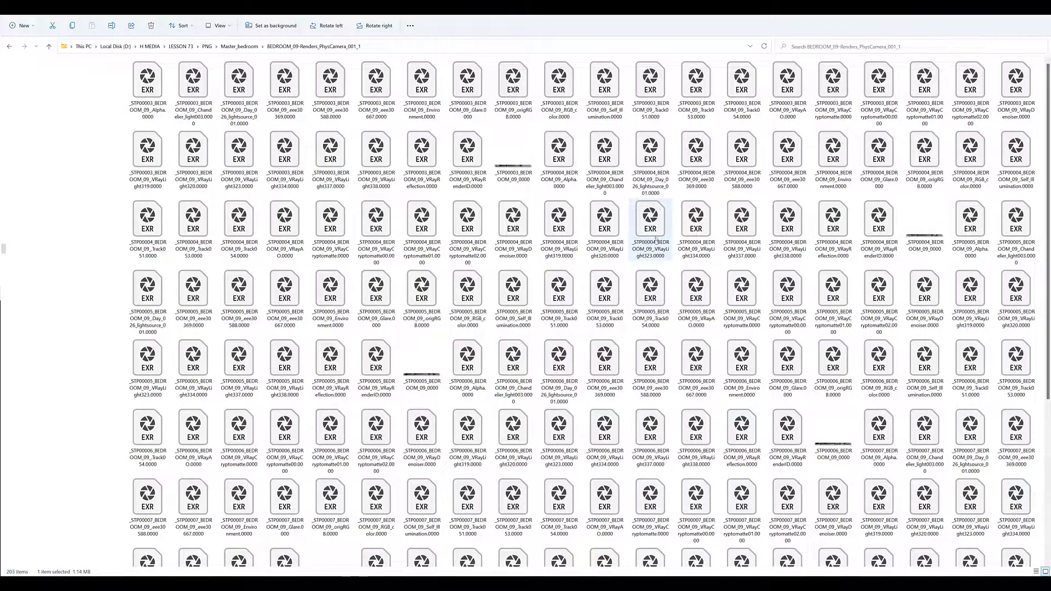
pyautogui.scroll(-5, 656, 238)
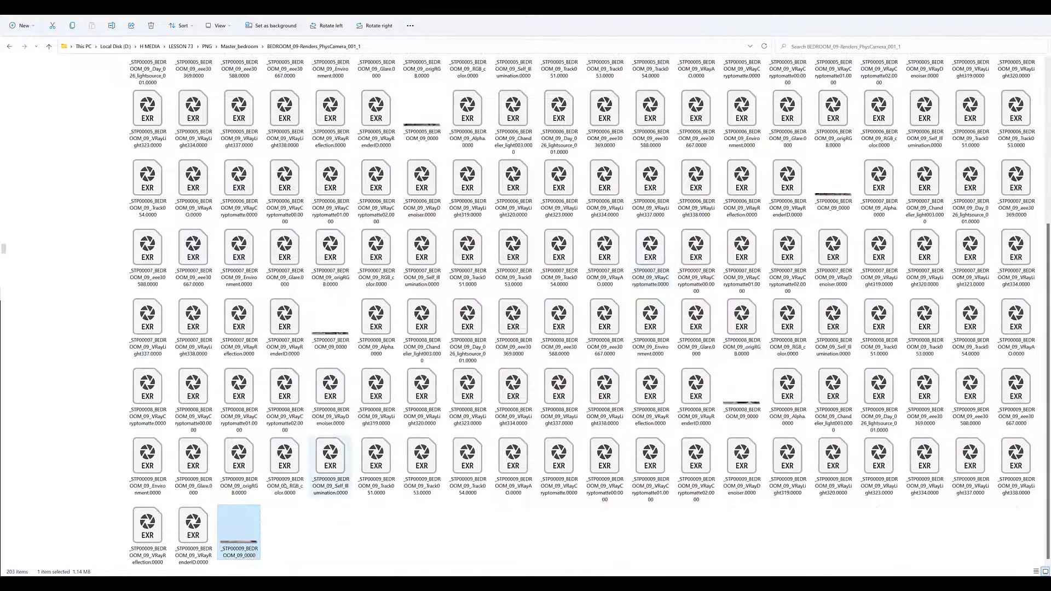
pyautogui.doubleClick(239, 532)
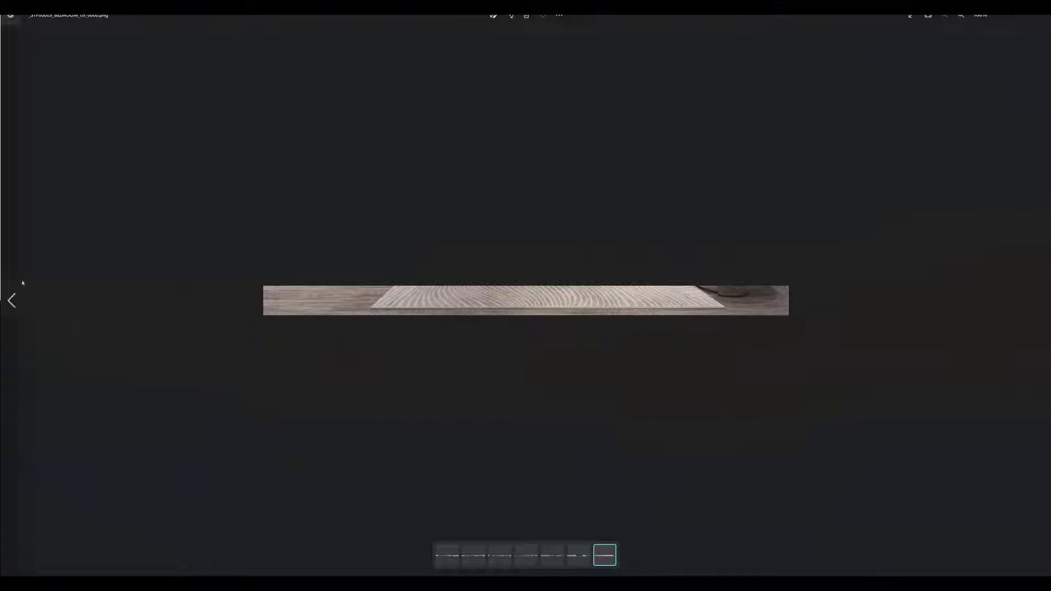
pyautogui.click(12, 300)
pyautogui.click(11, 301)
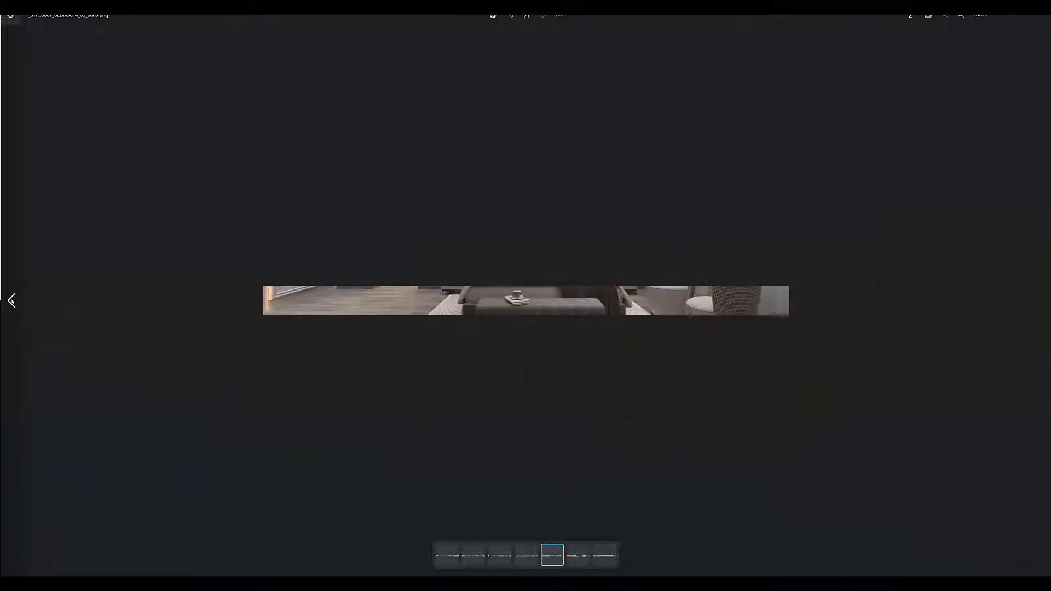
pyautogui.click(12, 301)
pyautogui.click(12, 301)
pyautogui.click(12, 301)
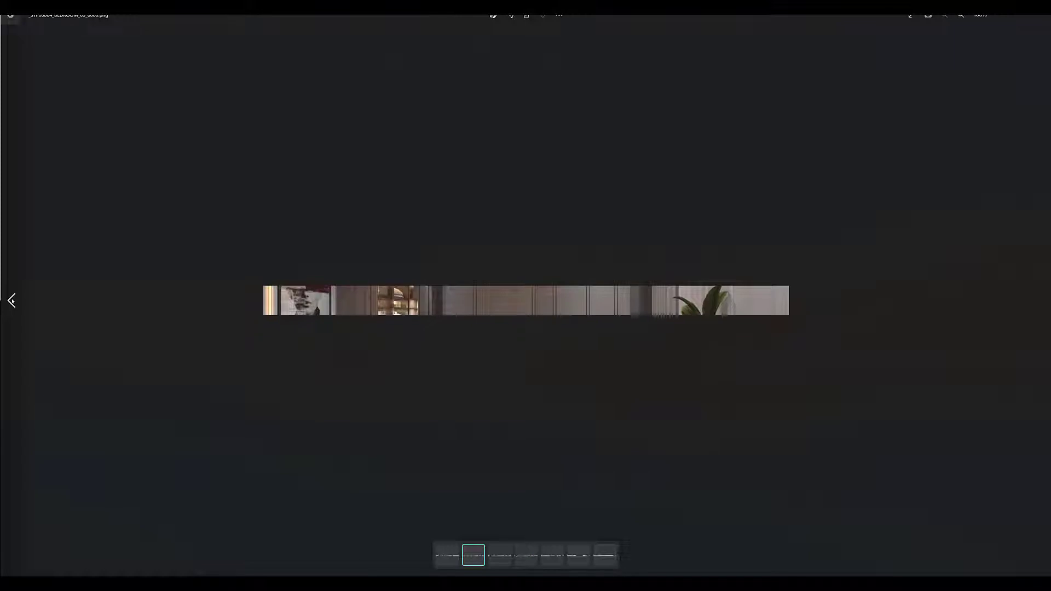
pyautogui.click(12, 300)
pyautogui.press('super+Down')
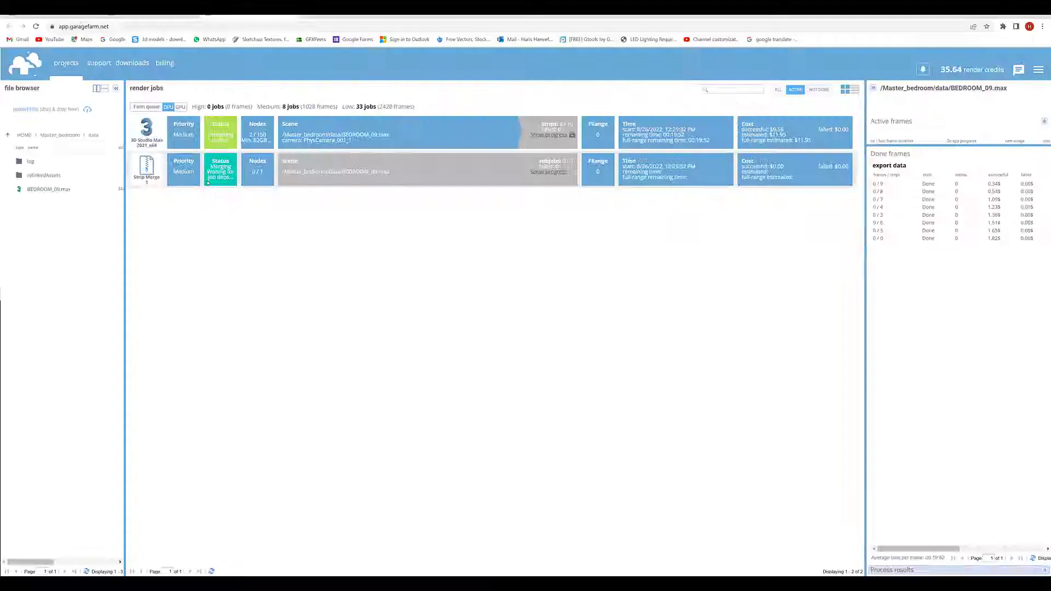
# Step: Reopen the BEDROOM_09-Renders_PhysCamera_001_1 folder and view all PNG strips from _STP00009 back to _STP00000, then close the image viewer
pyautogui.moveTo(216, 185)
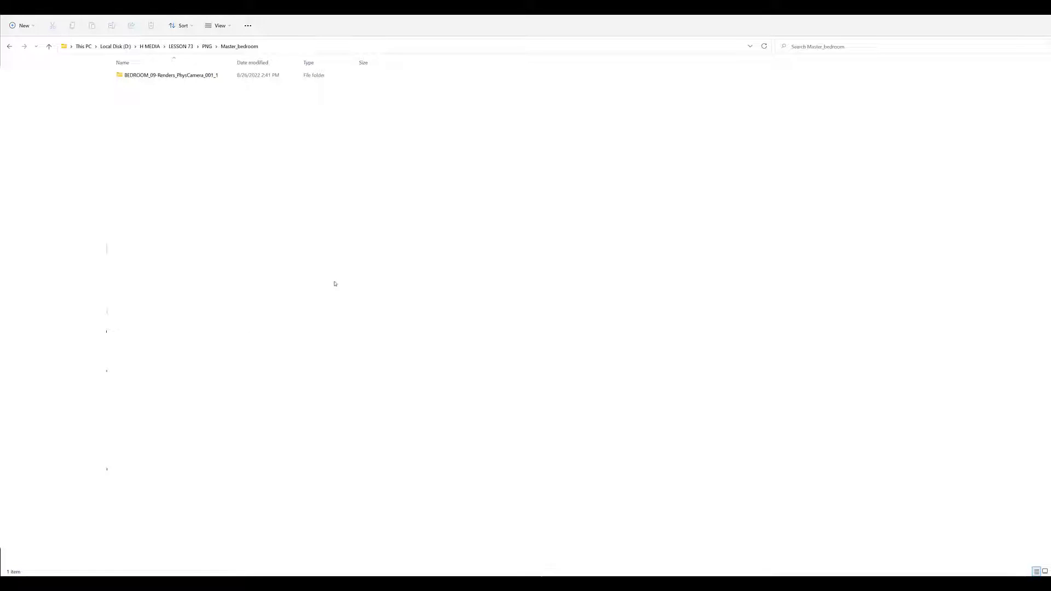
pyautogui.doubleClick(216, 76)
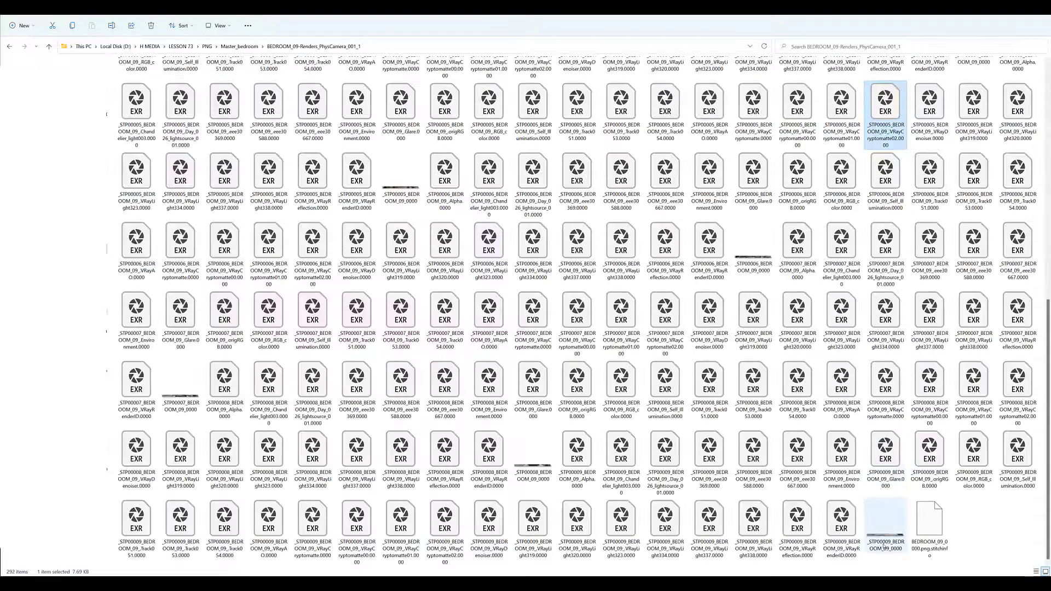
pyautogui.click(892, 540)
pyautogui.doubleClick(892, 539)
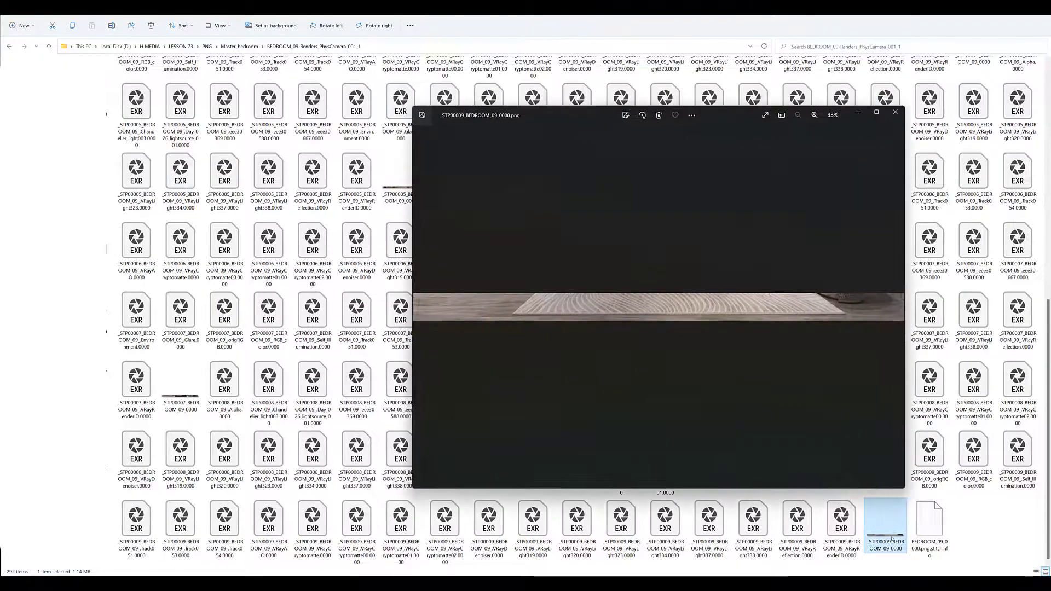
pyautogui.click(751, 472)
pyautogui.click(725, 472)
pyautogui.click(700, 471)
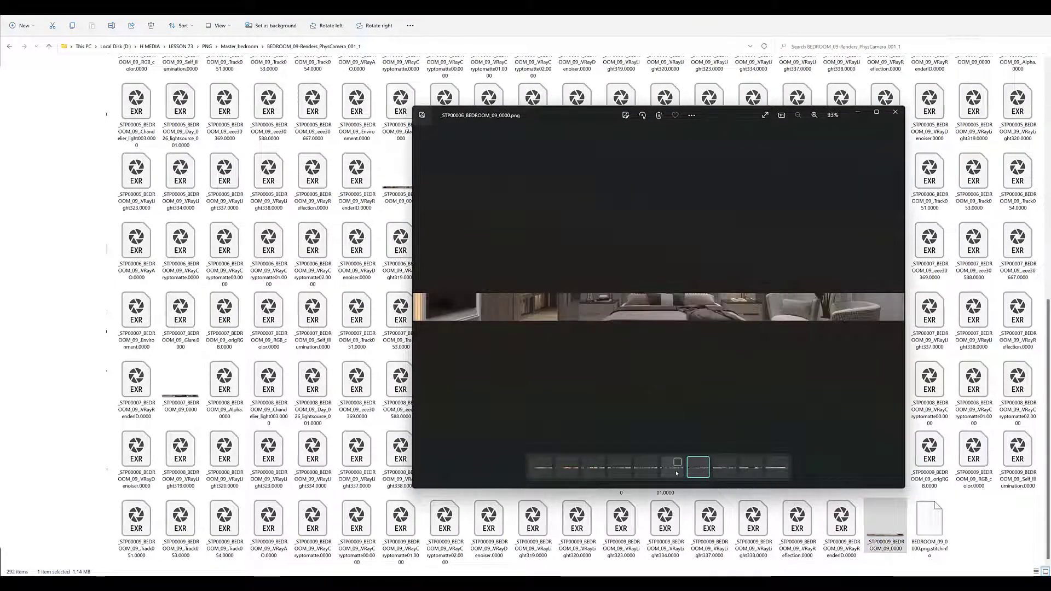
pyautogui.click(672, 471)
pyautogui.click(646, 471)
pyautogui.click(620, 471)
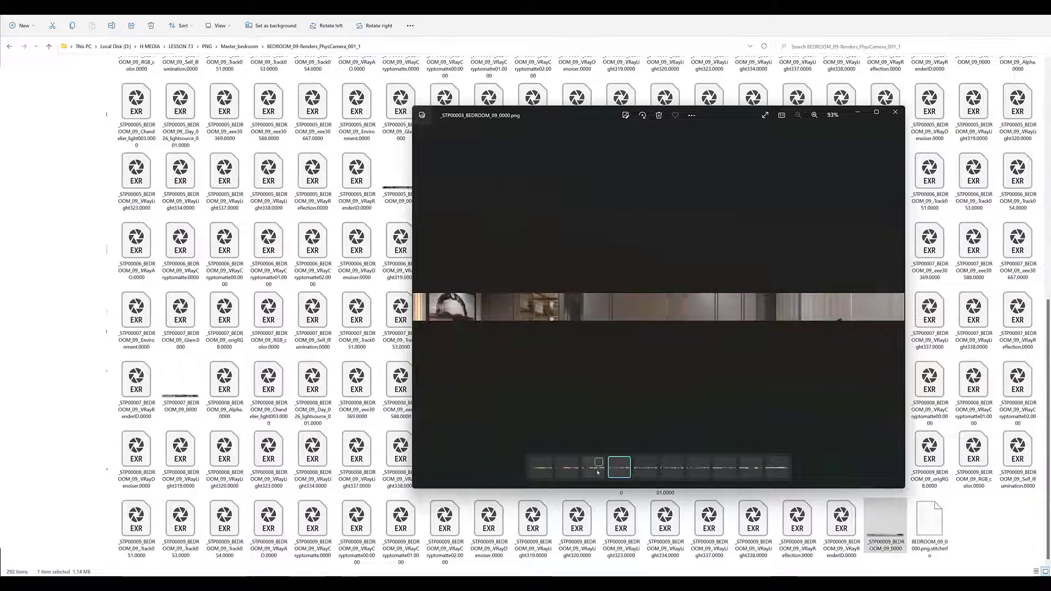
pyautogui.click(593, 471)
pyautogui.click(567, 471)
pyautogui.click(546, 471)
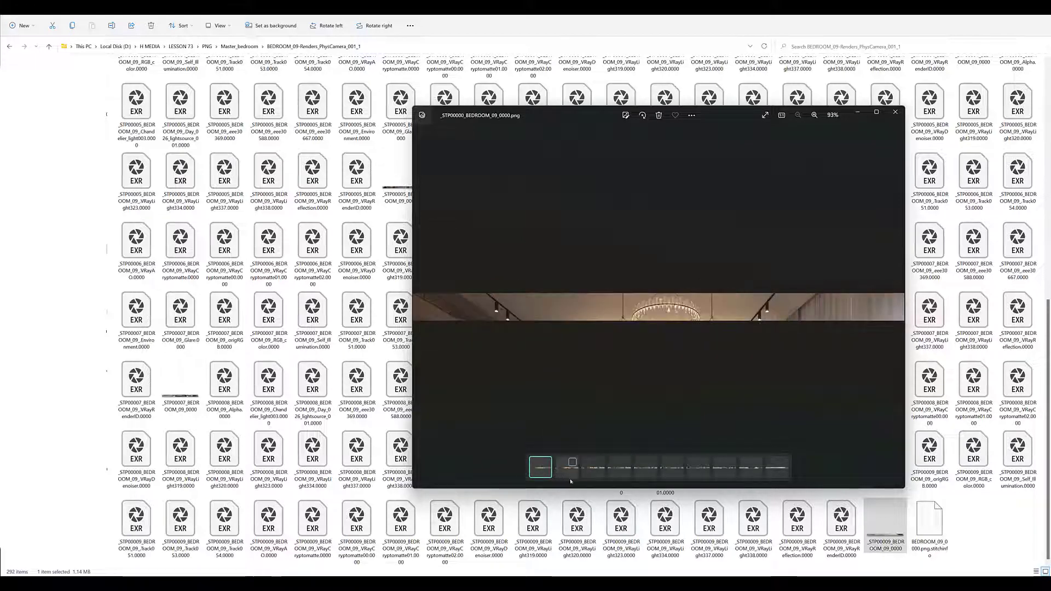
pyautogui.click(896, 112)
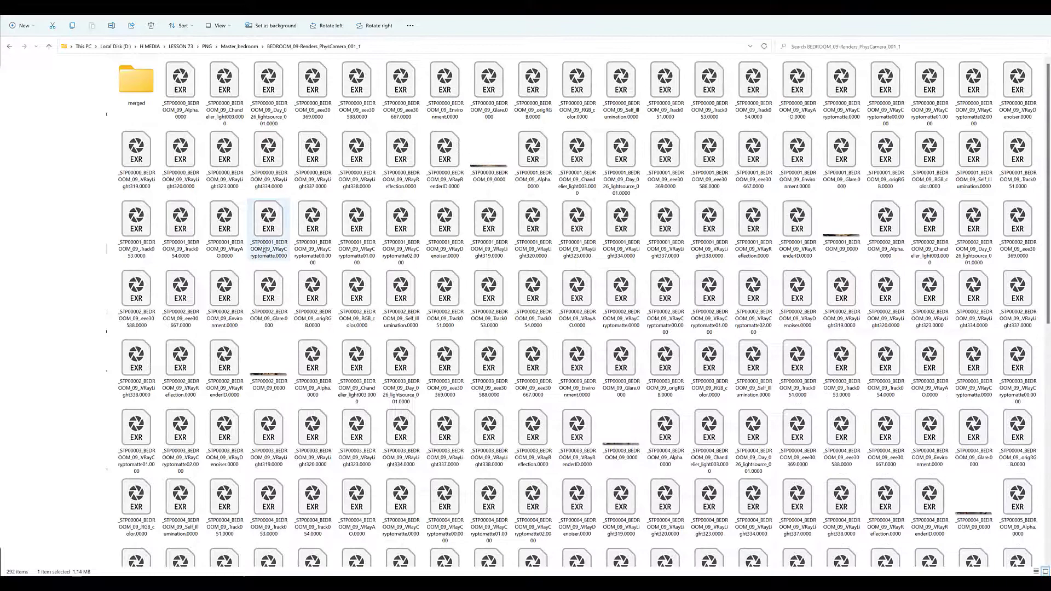
# Step: Open the merged folder inside the render output and view the stitched BEDROOM_09_0000 image
pyautogui.click(141, 89)
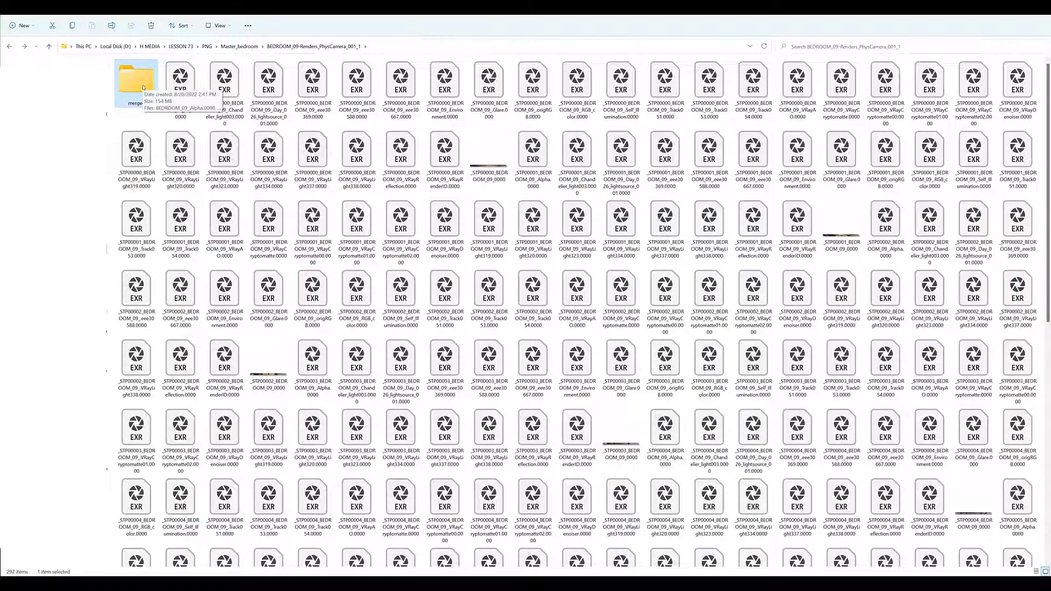
pyautogui.doubleClick(142, 88)
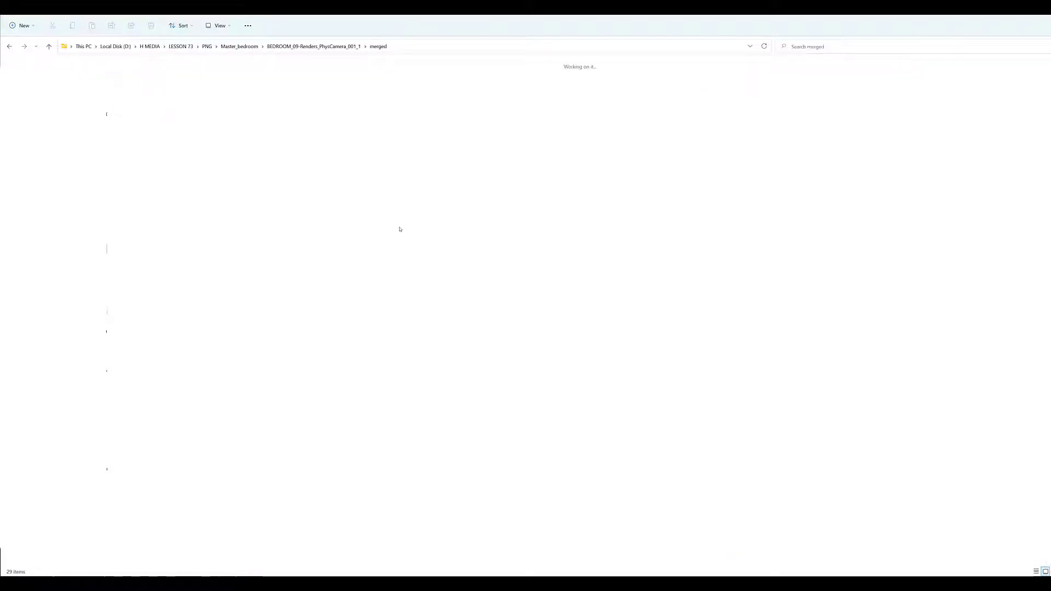
pyautogui.doubleClick(449, 149)
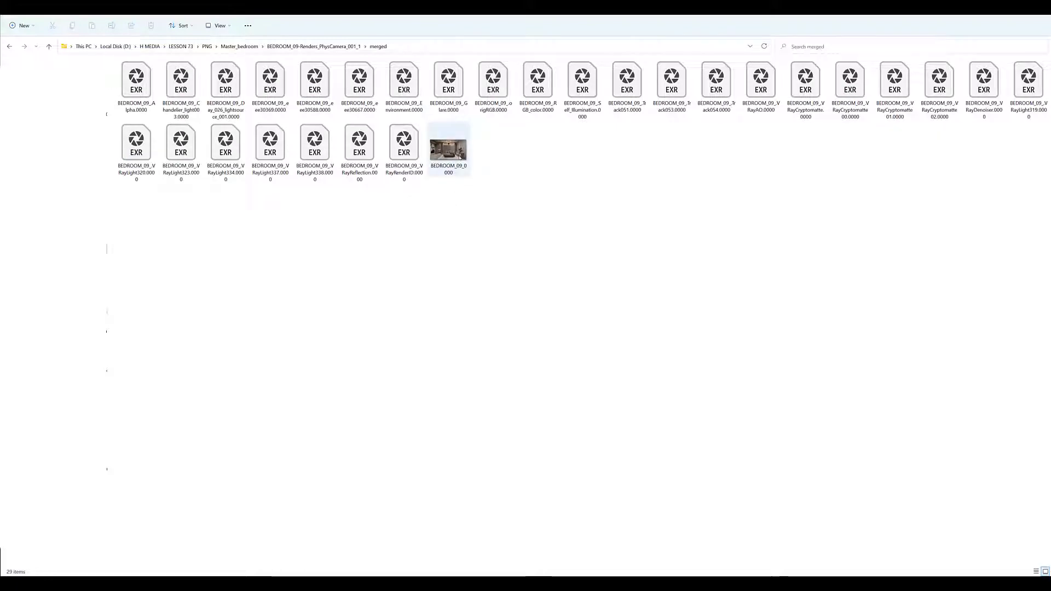